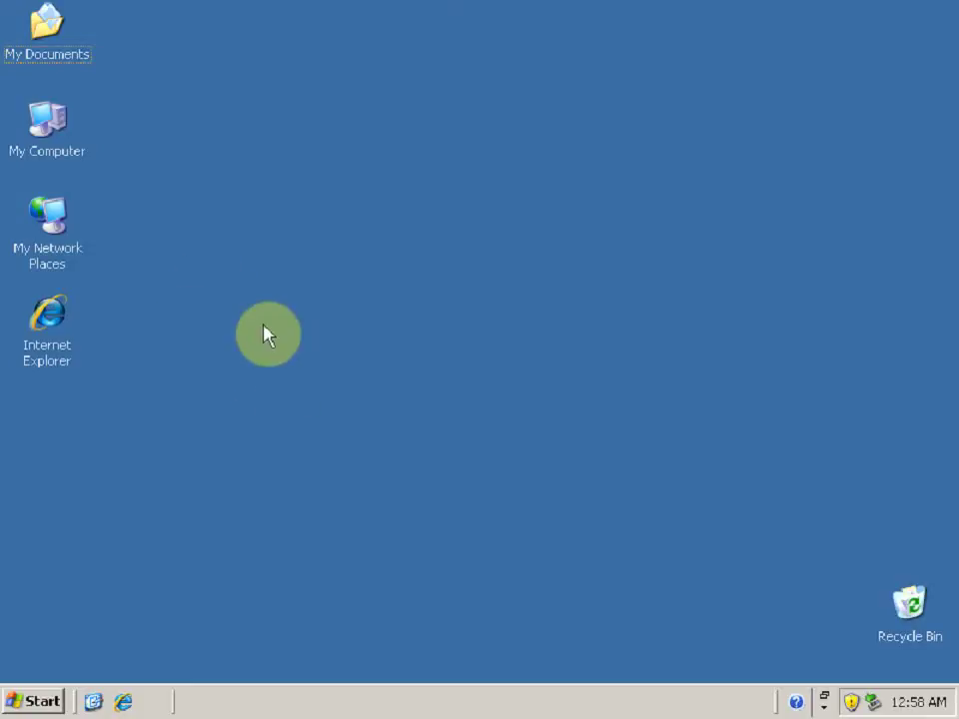
- Open Computer Management from the My Computer icon's Manage command
right_click(66, 150)
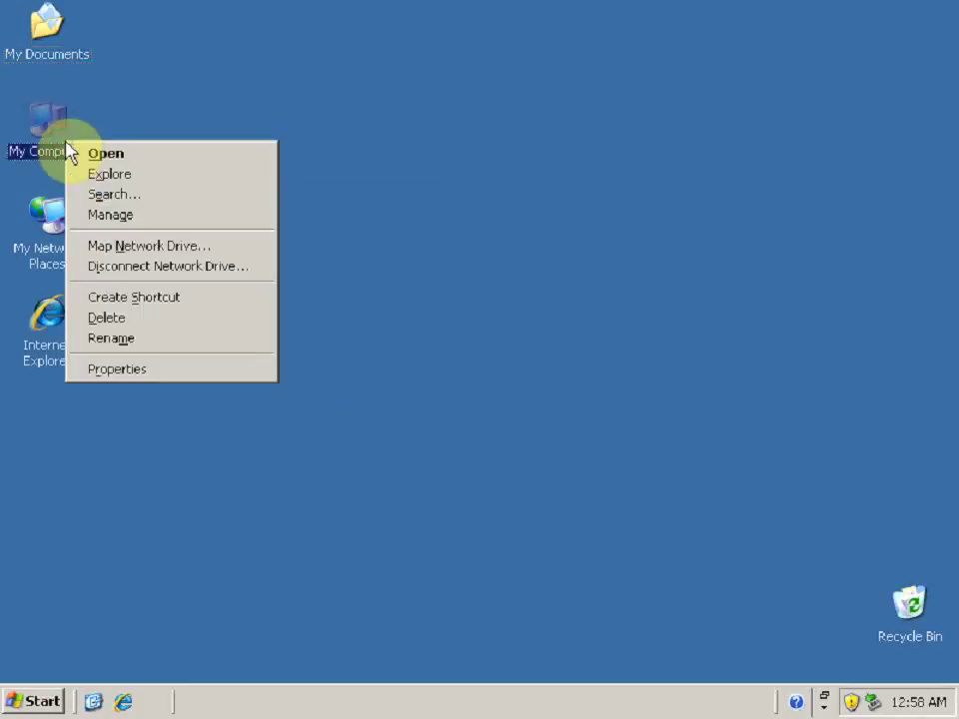
click(141, 218)
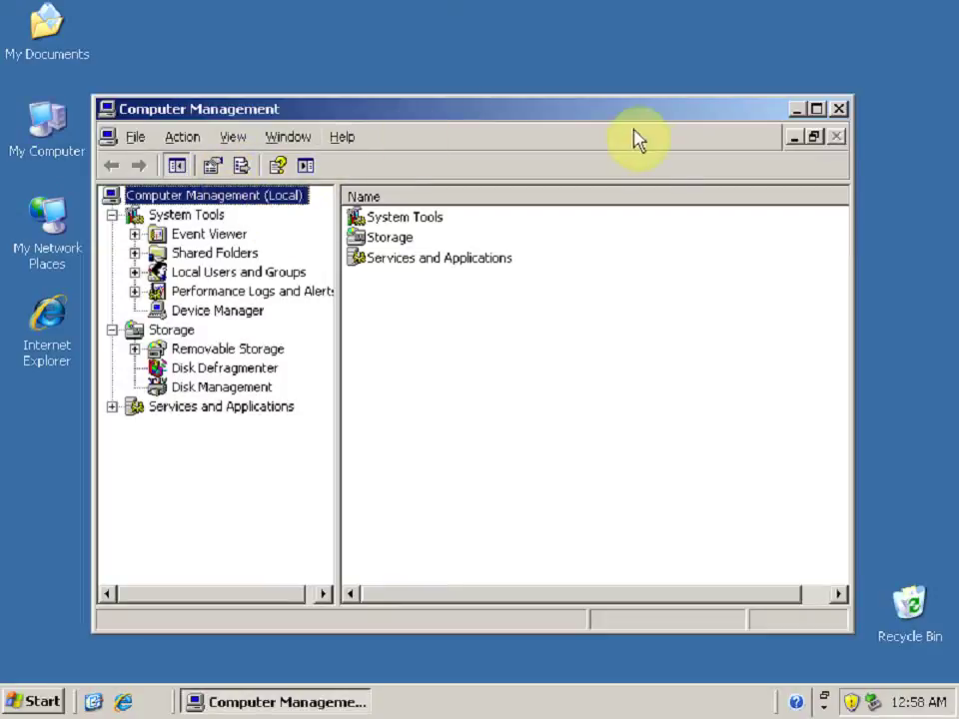
- Maximize Computer Management, show Disk Management, and select Disk 1's 40.00 GB unallocated space
click(815, 109)
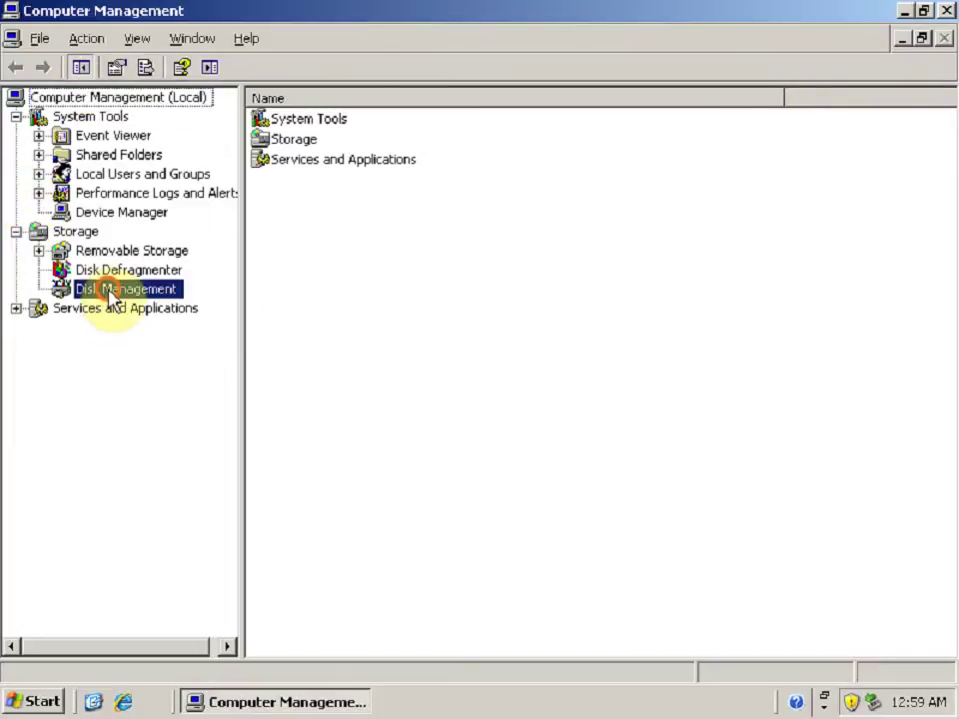
click(110, 290)
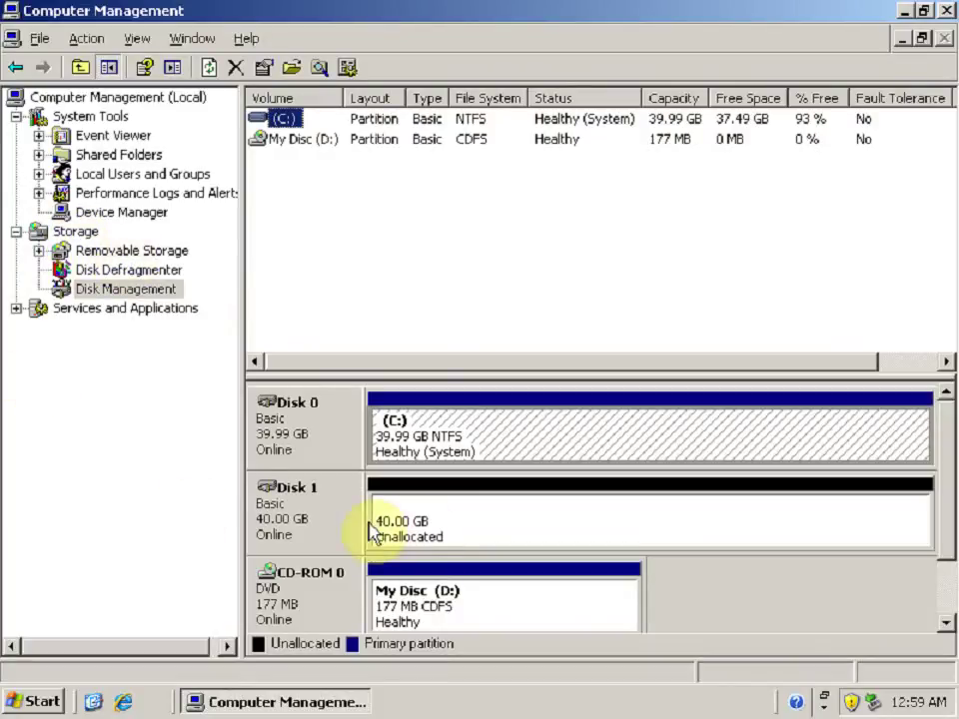
click(314, 428)
click(312, 500)
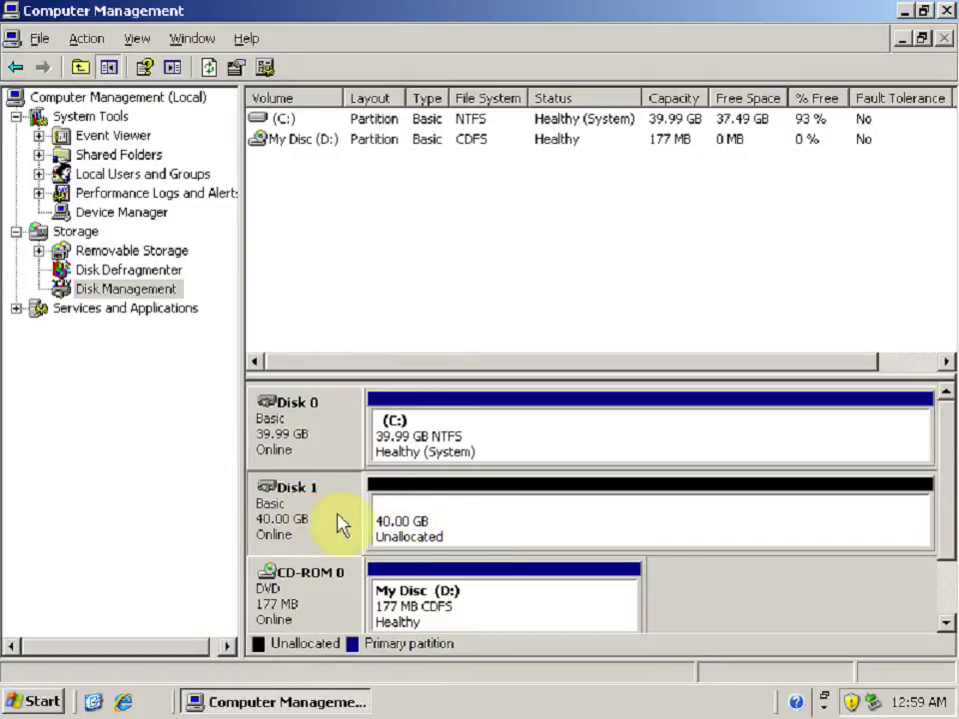
click(438, 531)
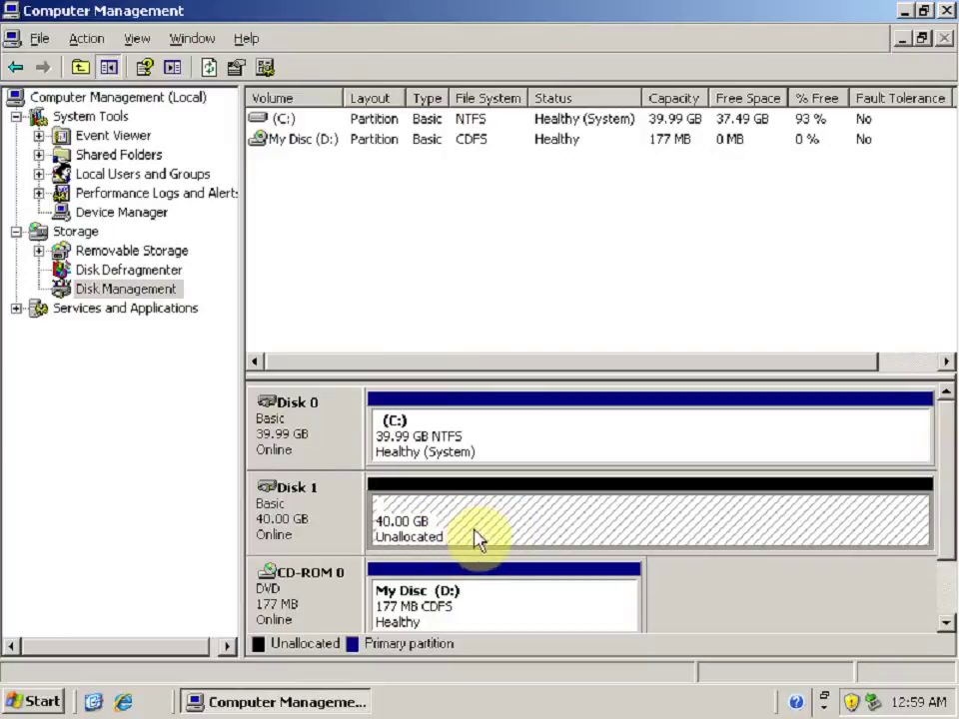
- Launch the New Partition Wizard on Disk 1's unallocated space and get past its welcome page
right_click(480, 520)
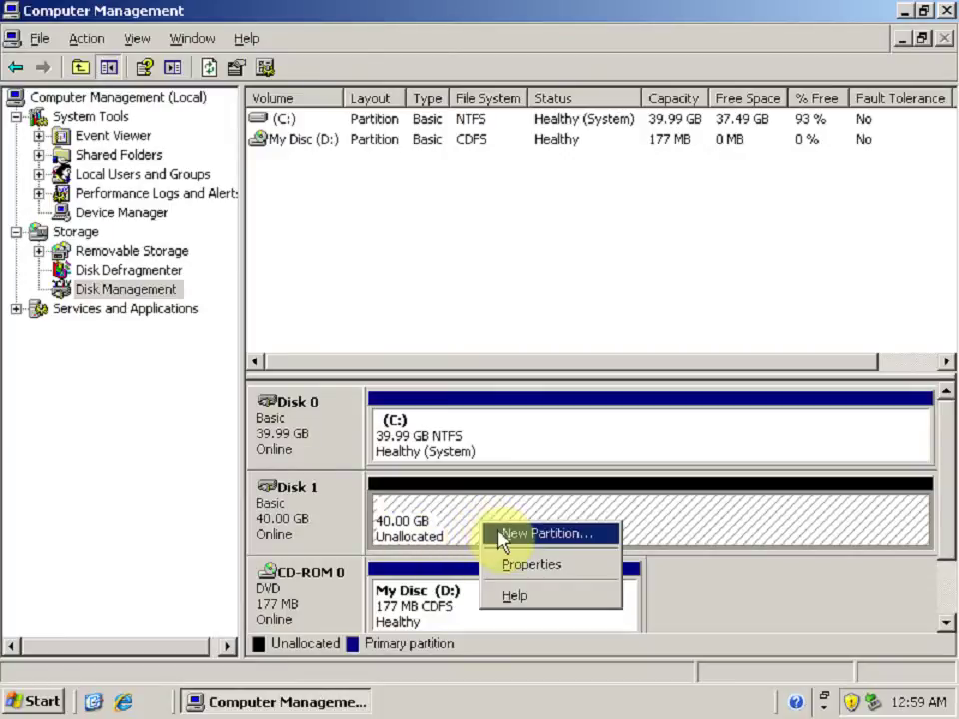
click(545, 535)
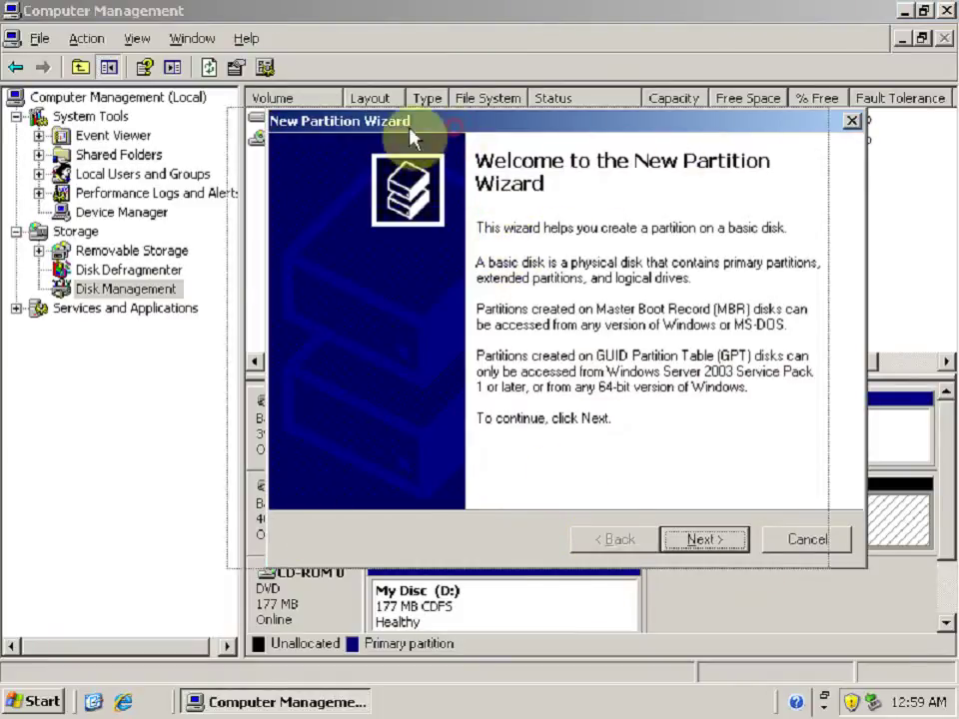
drag(456, 133, 384, 135)
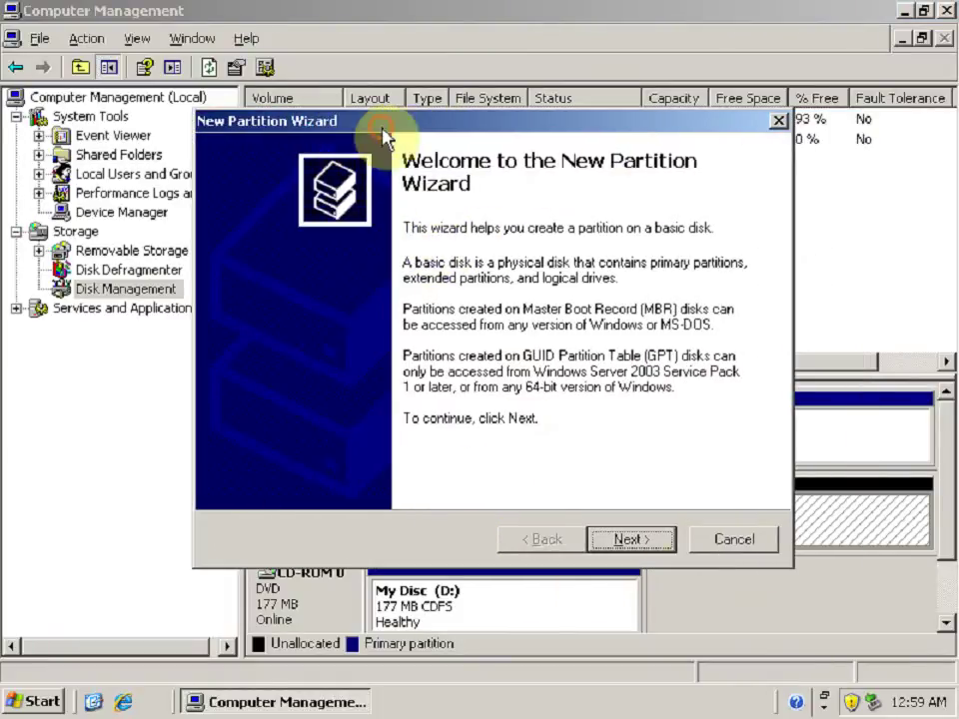
click(645, 540)
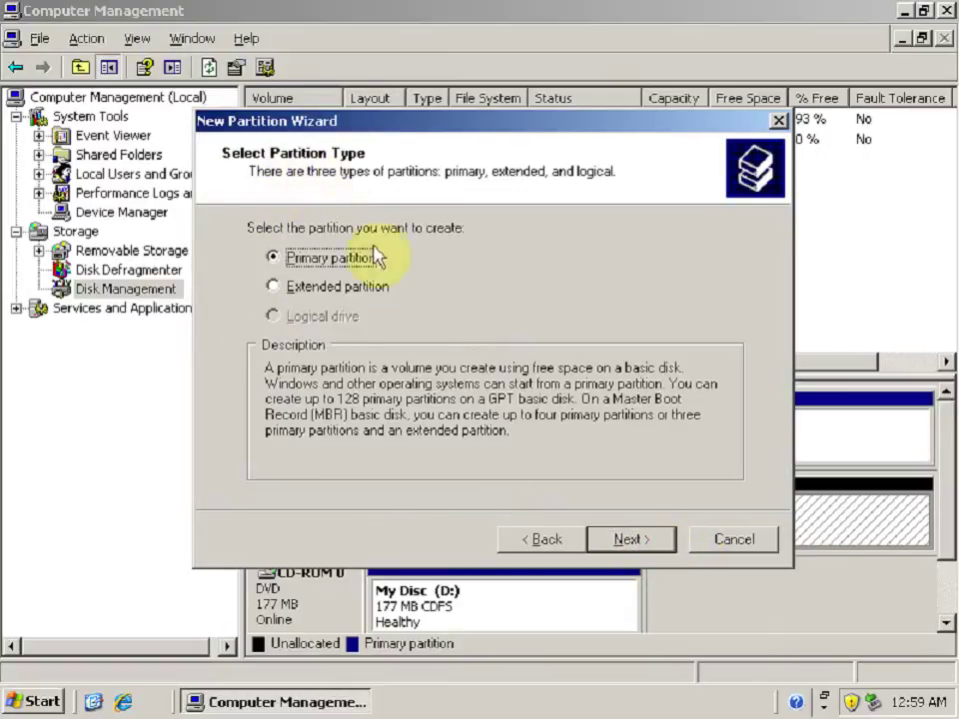
click(334, 287)
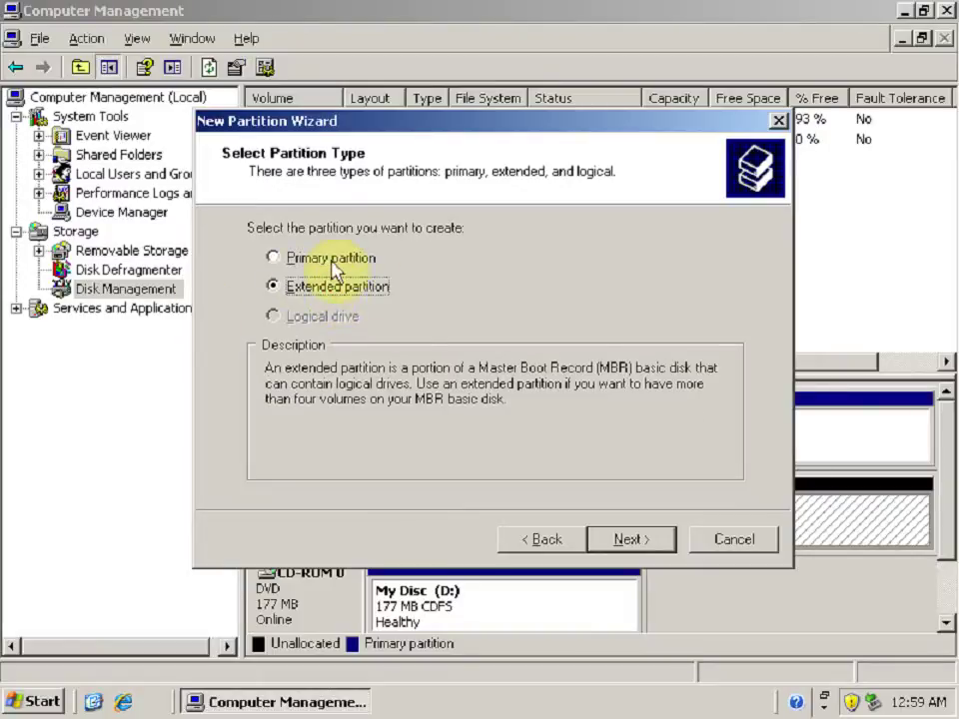
click(332, 260)
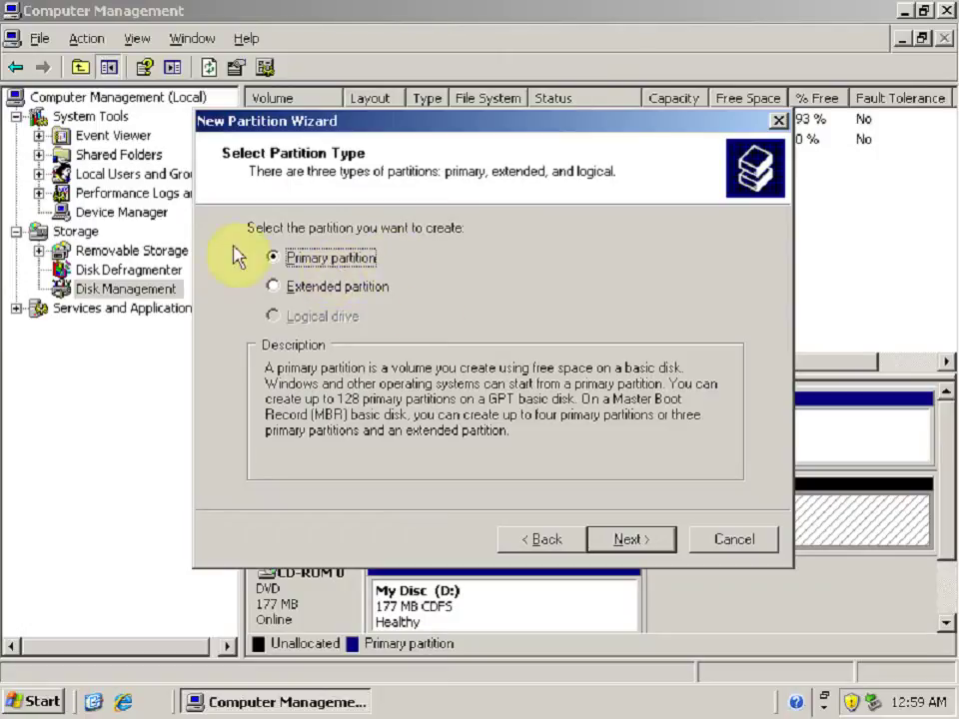
click(333, 288)
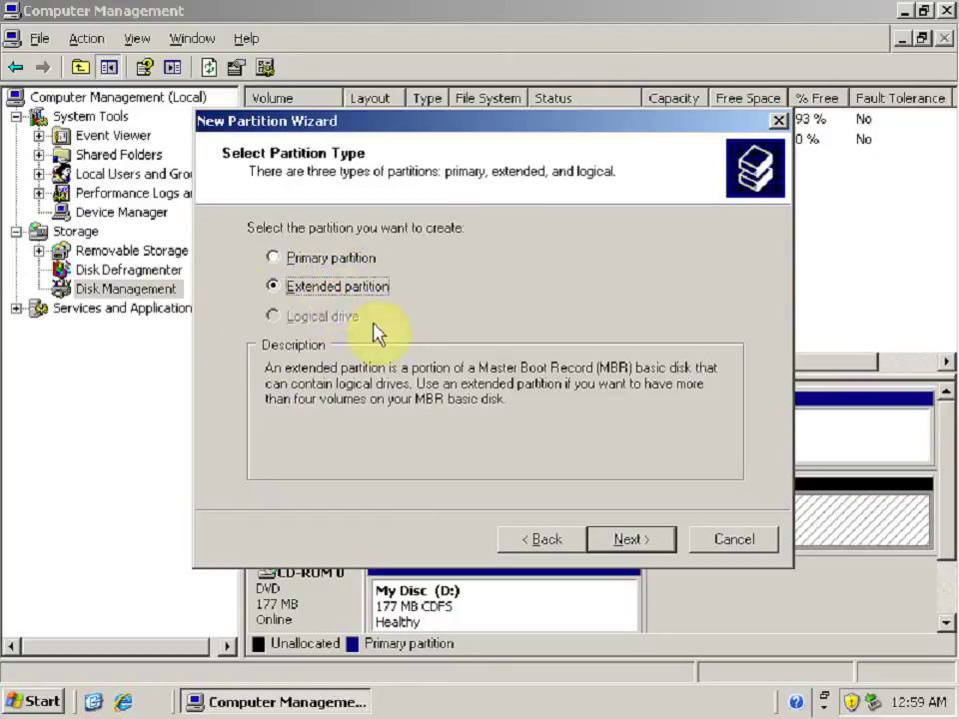
click(319, 260)
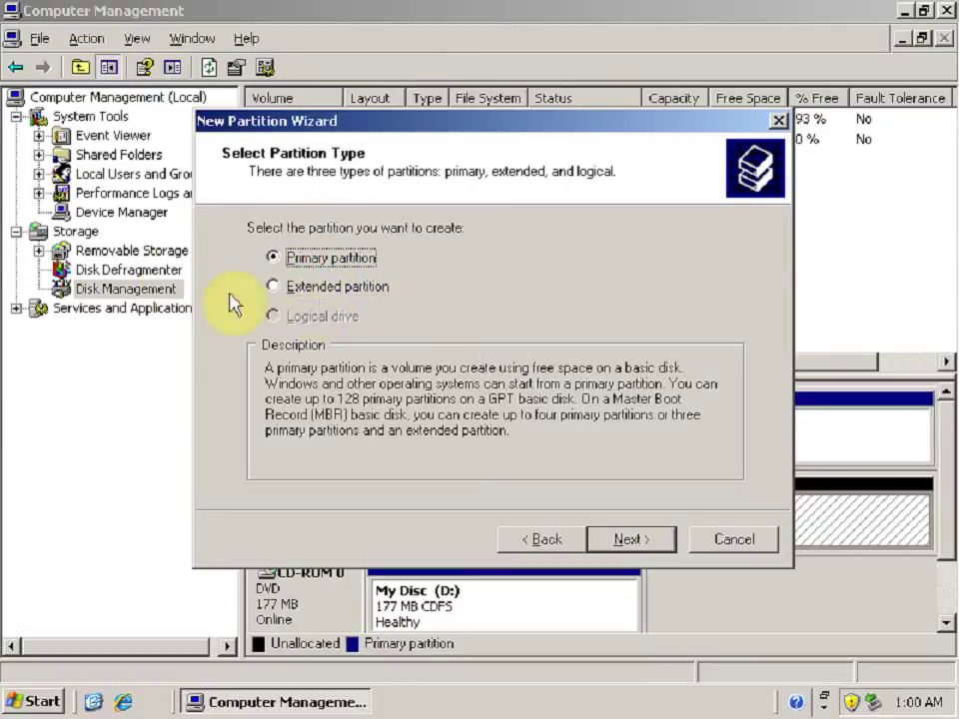
click(633, 541)
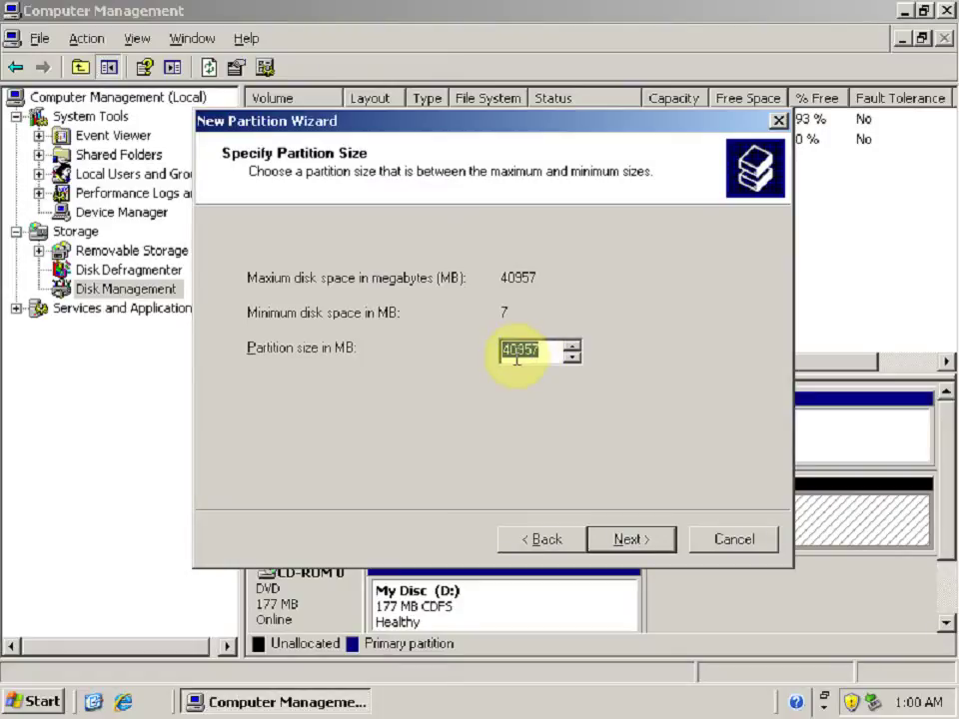
- Size the primary partition at 1024 MB and keep drive letter E
text(1024)
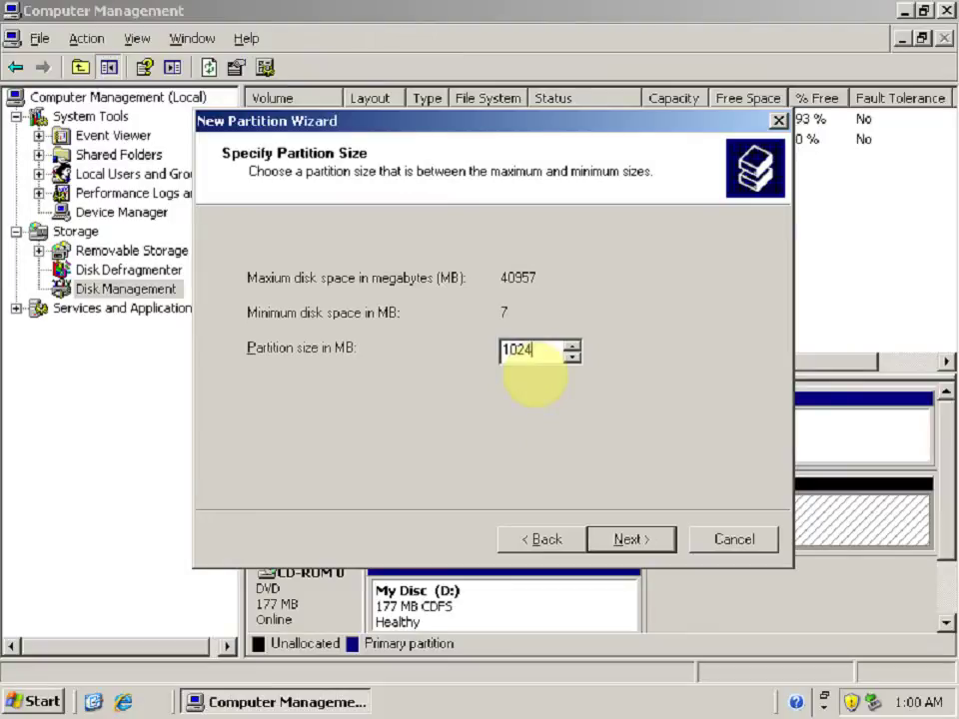
click(638, 542)
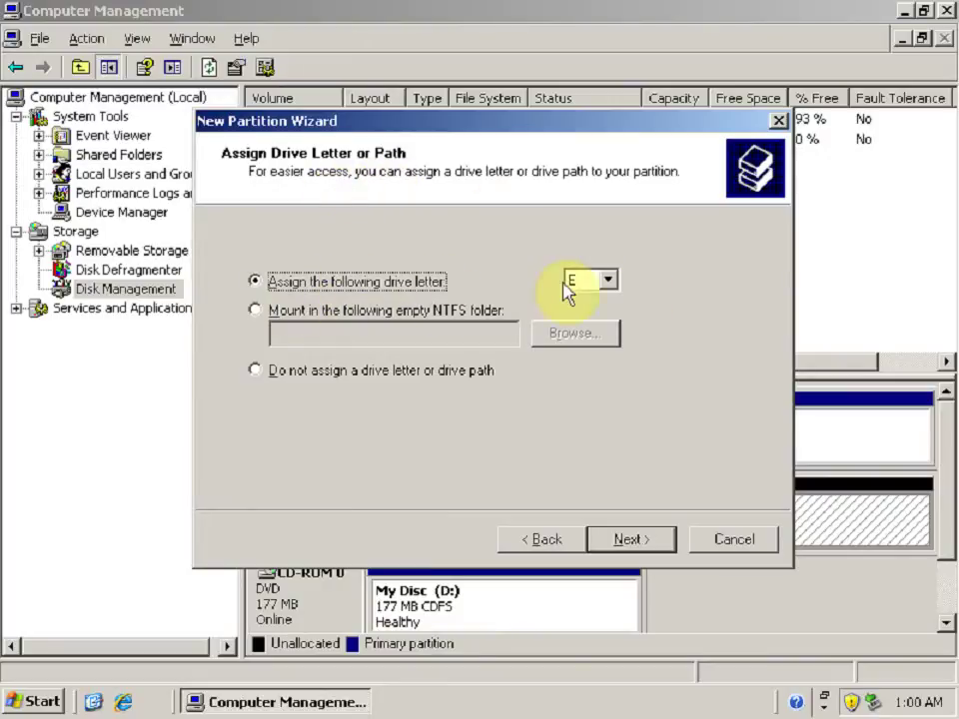
click(607, 280)
click(598, 301)
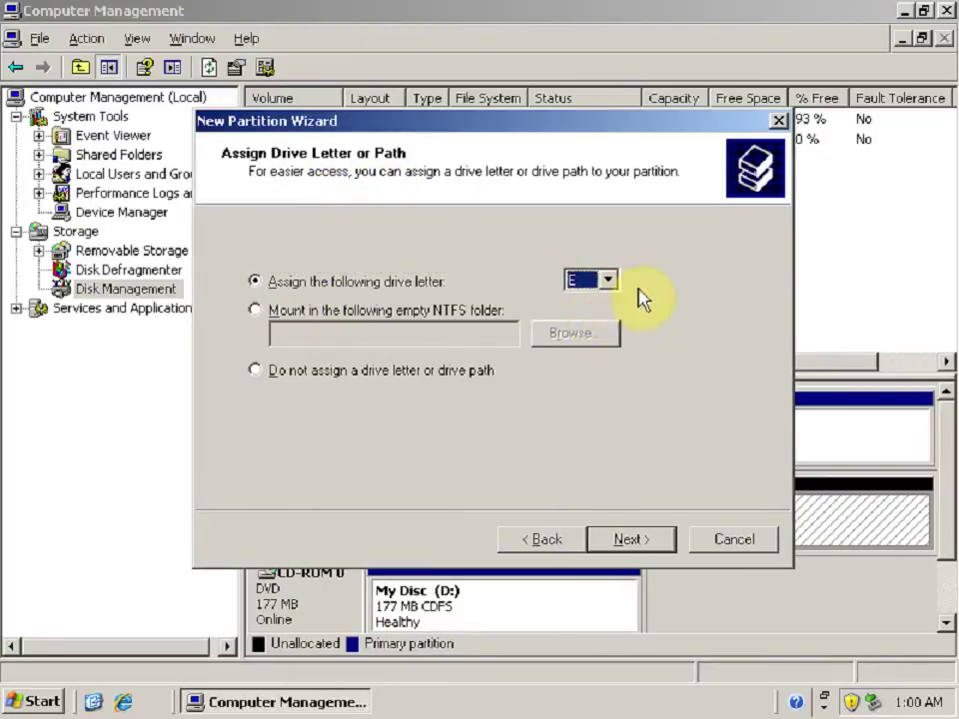
click(606, 281)
click(595, 313)
click(641, 539)
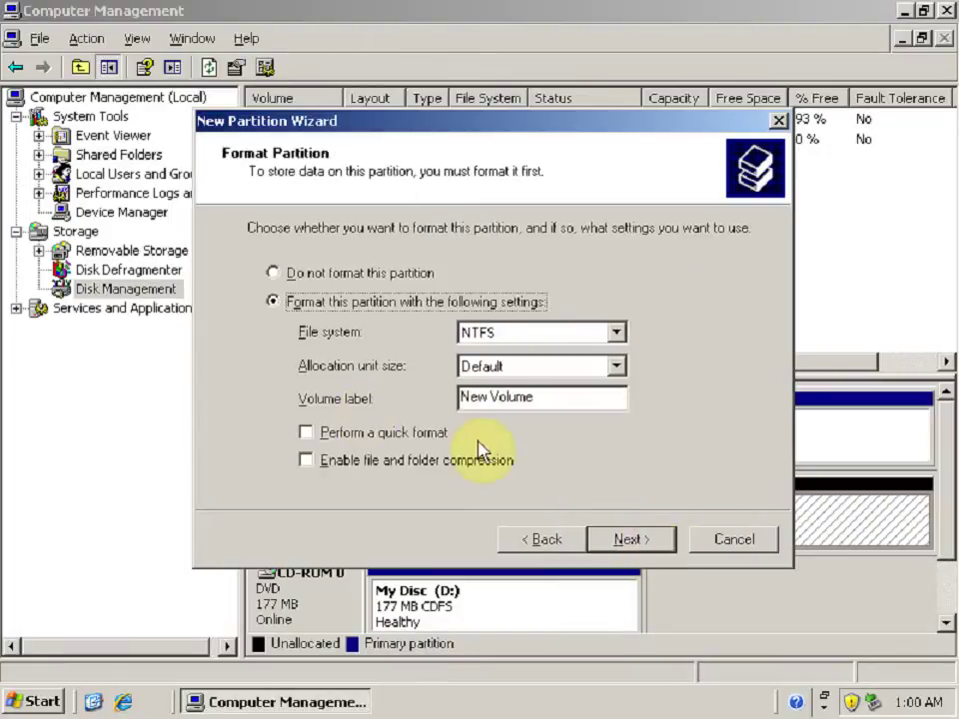
- Enable quick format with the NTFS file system and advance to the settings summary
click(307, 434)
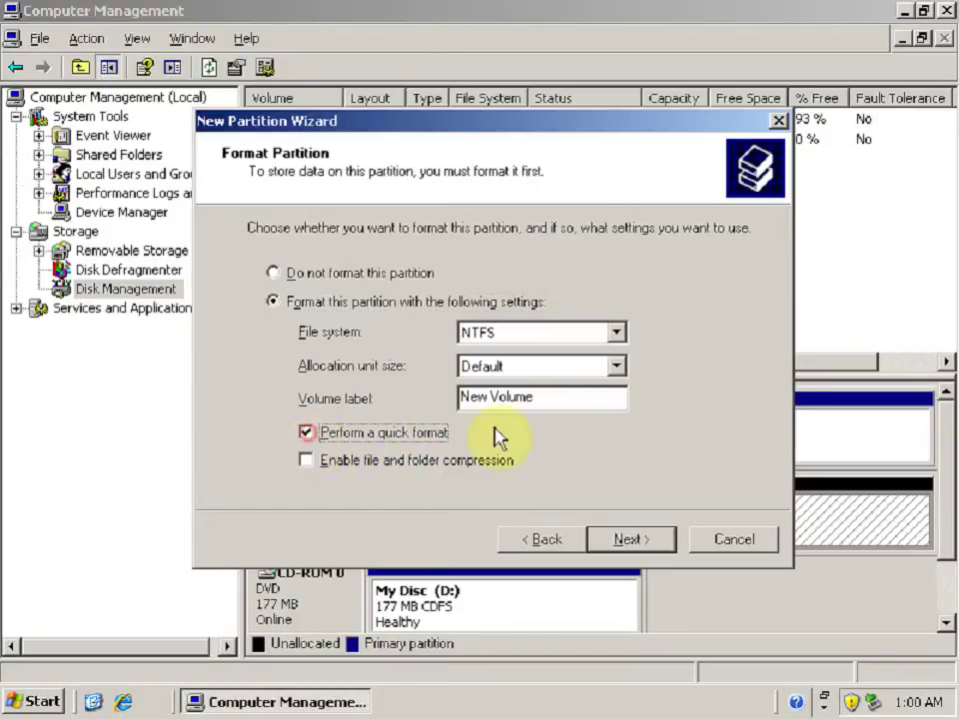
click(515, 336)
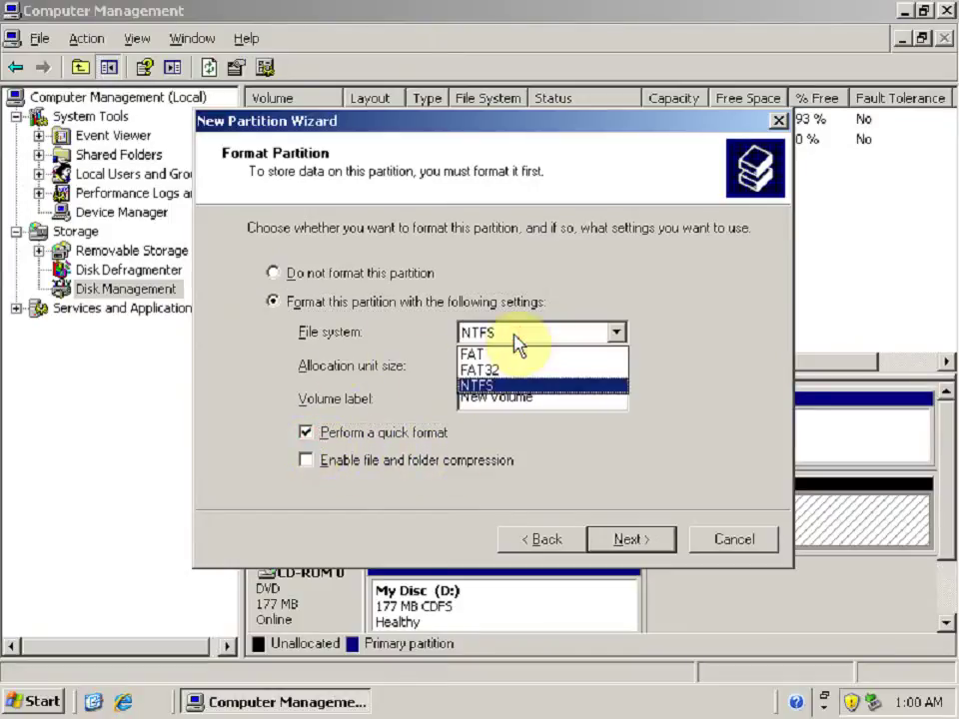
click(520, 385)
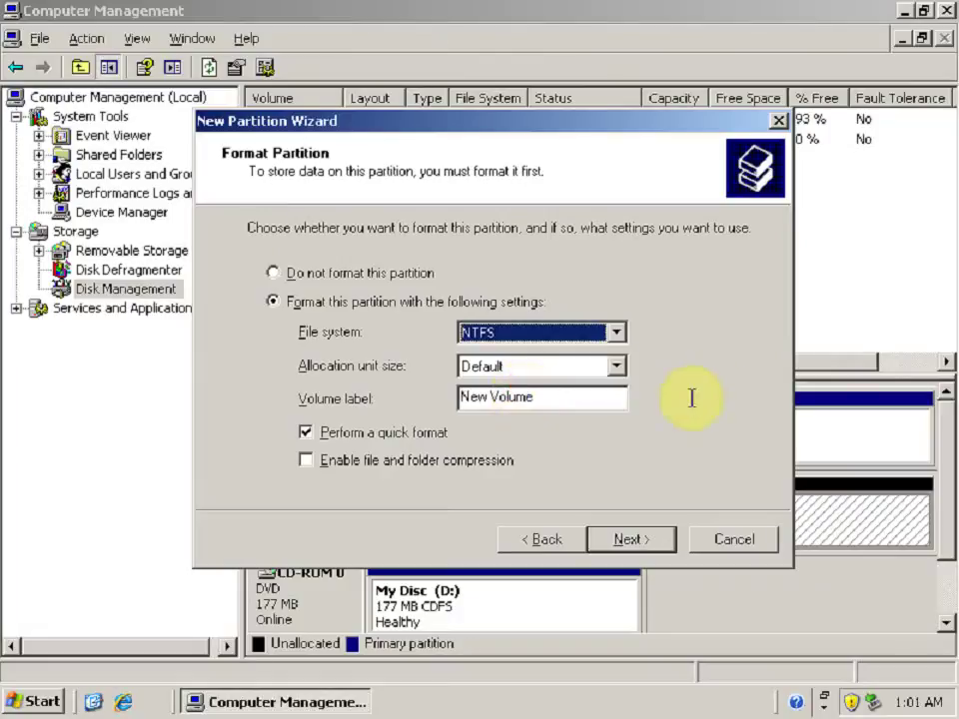
click(628, 539)
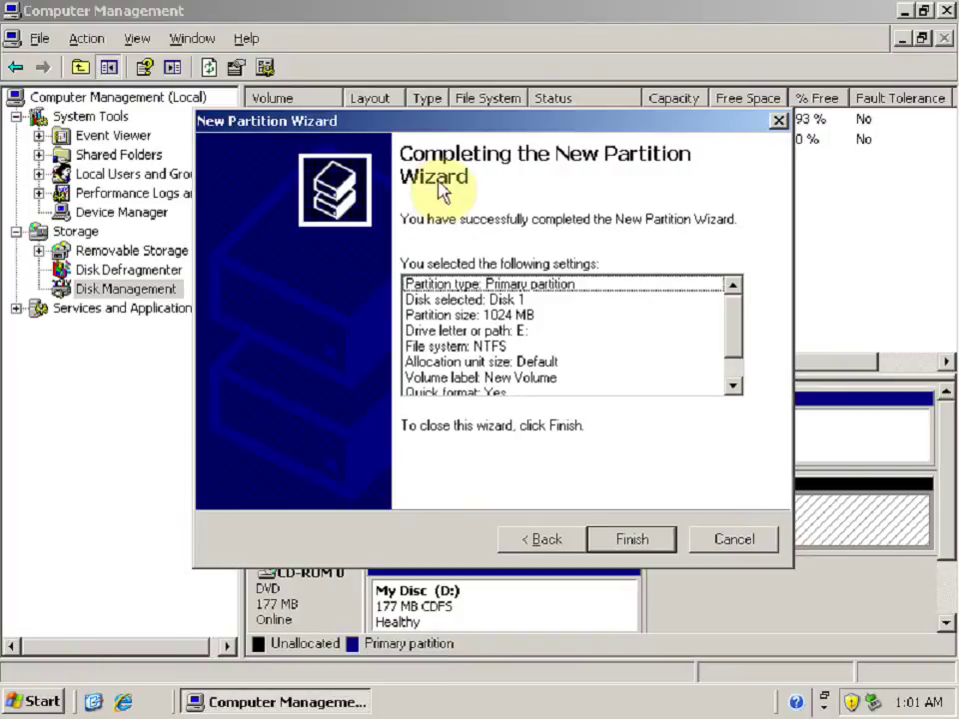
- Finish the wizard to create the 1 GB New Volume (E:), then select it
click(615, 548)
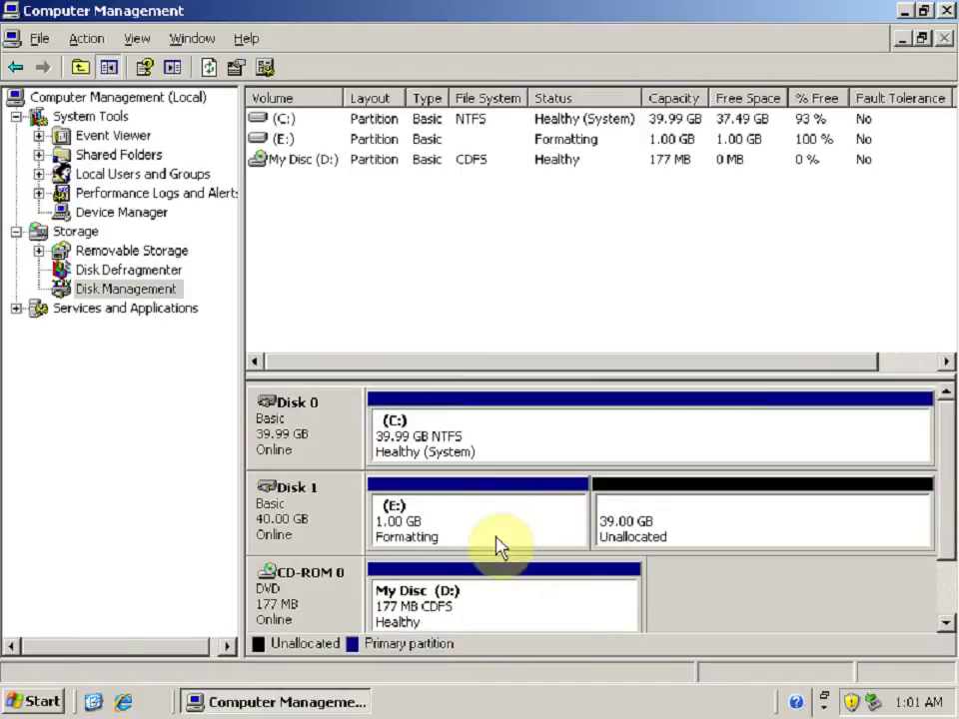
click(494, 544)
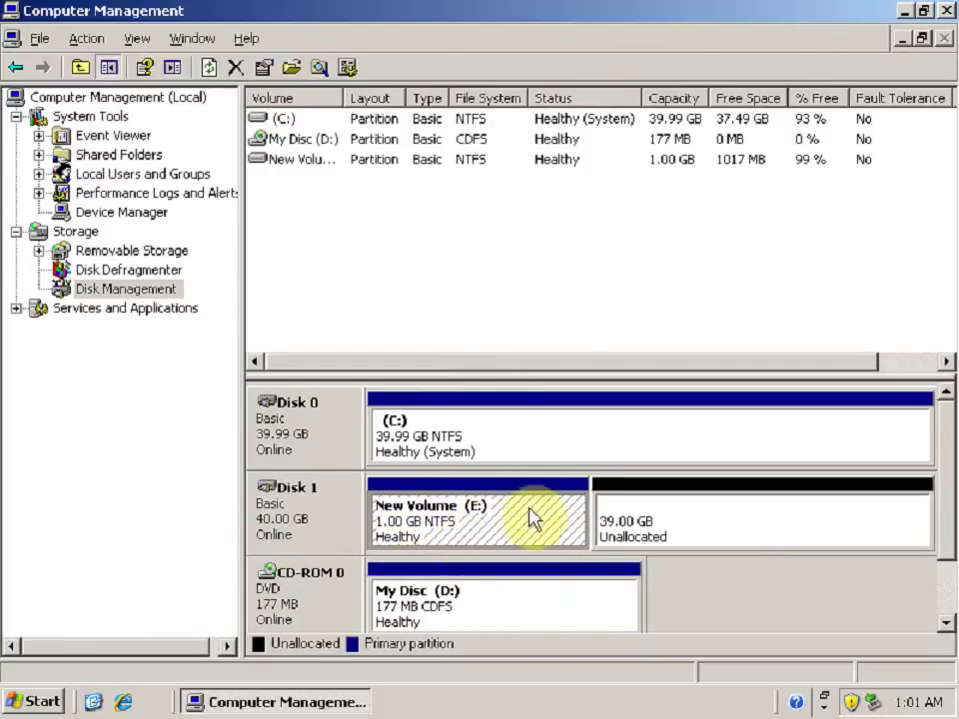
- Start a new primary partition in the remaining free space, sized 1024 MB
right_click(645, 532)
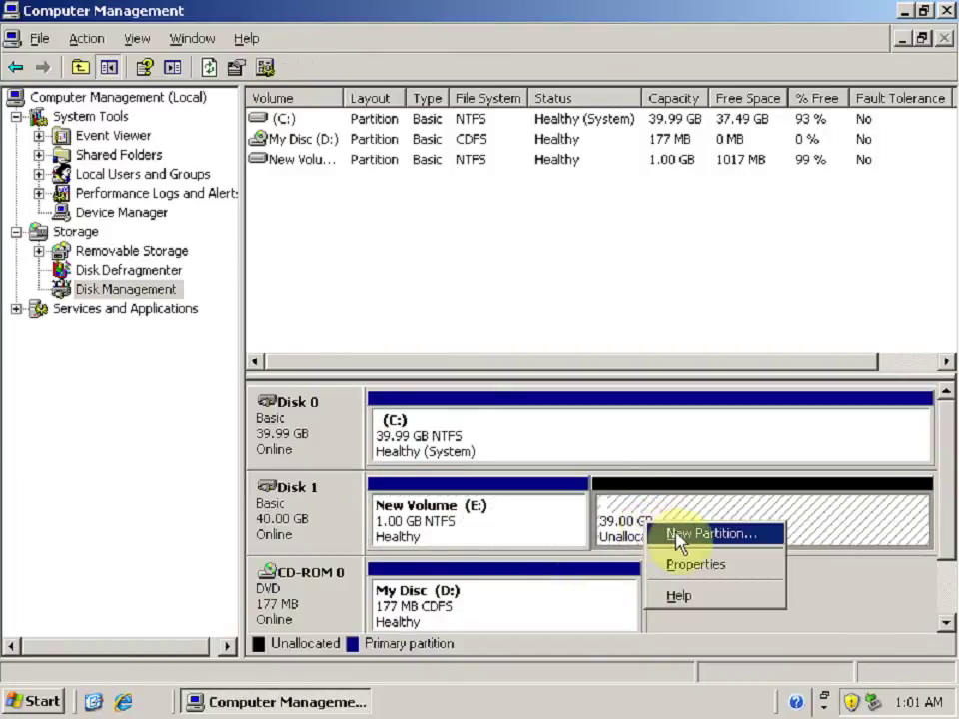
click(678, 540)
click(687, 546)
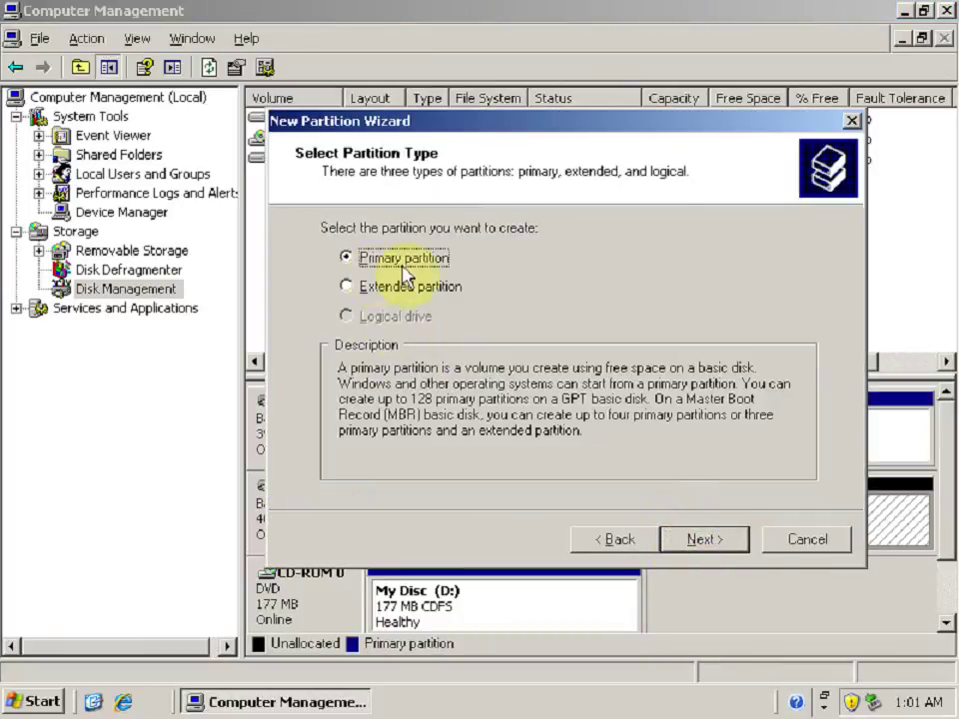
click(701, 546)
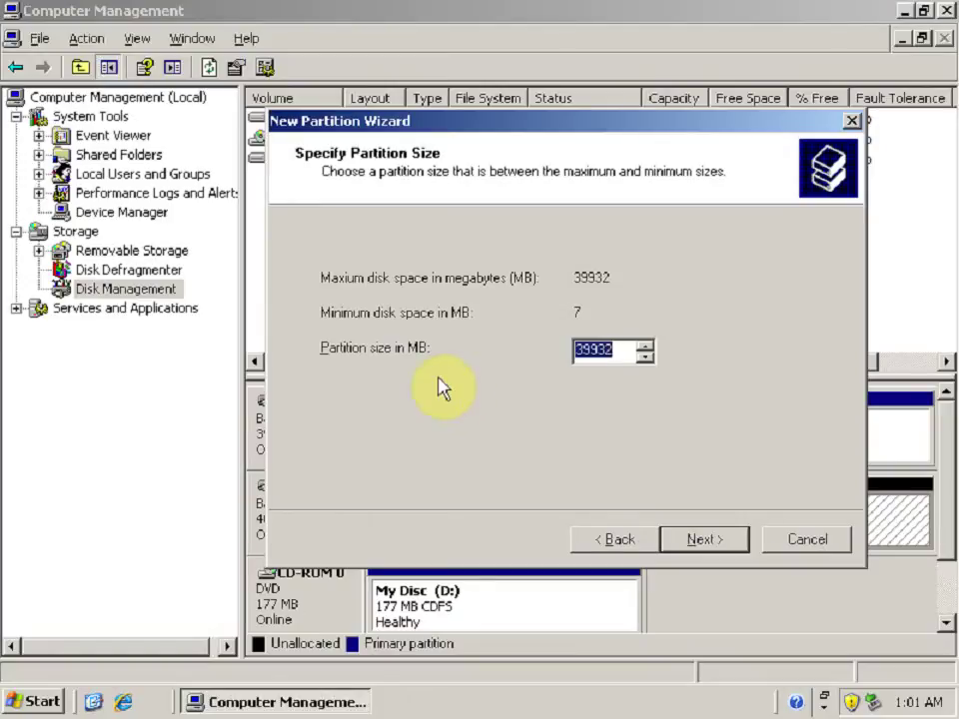
text(1024)
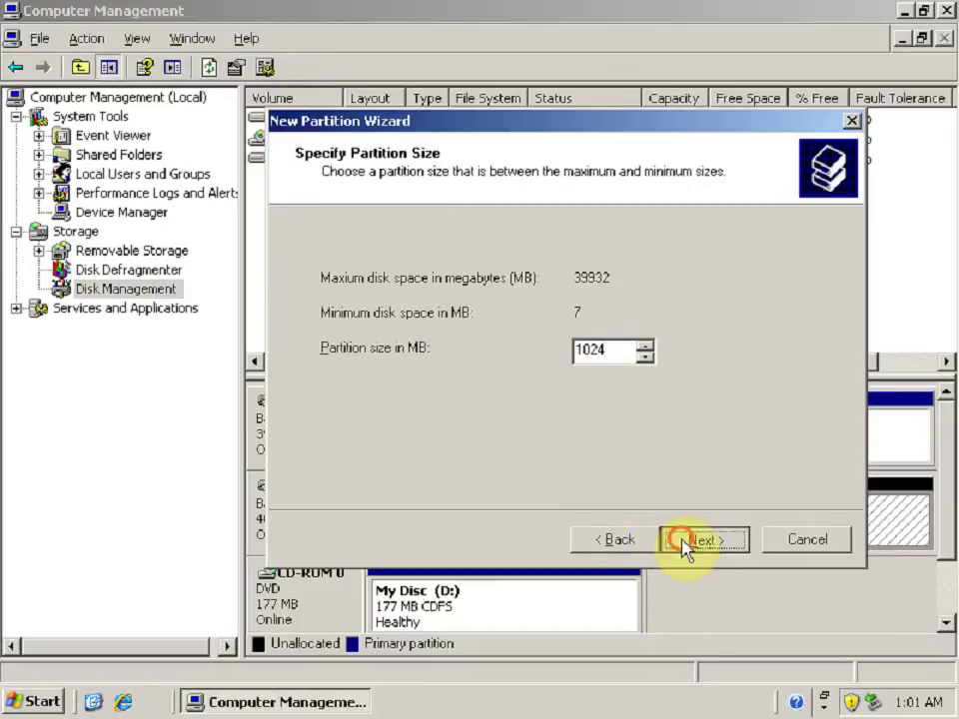
click(684, 541)
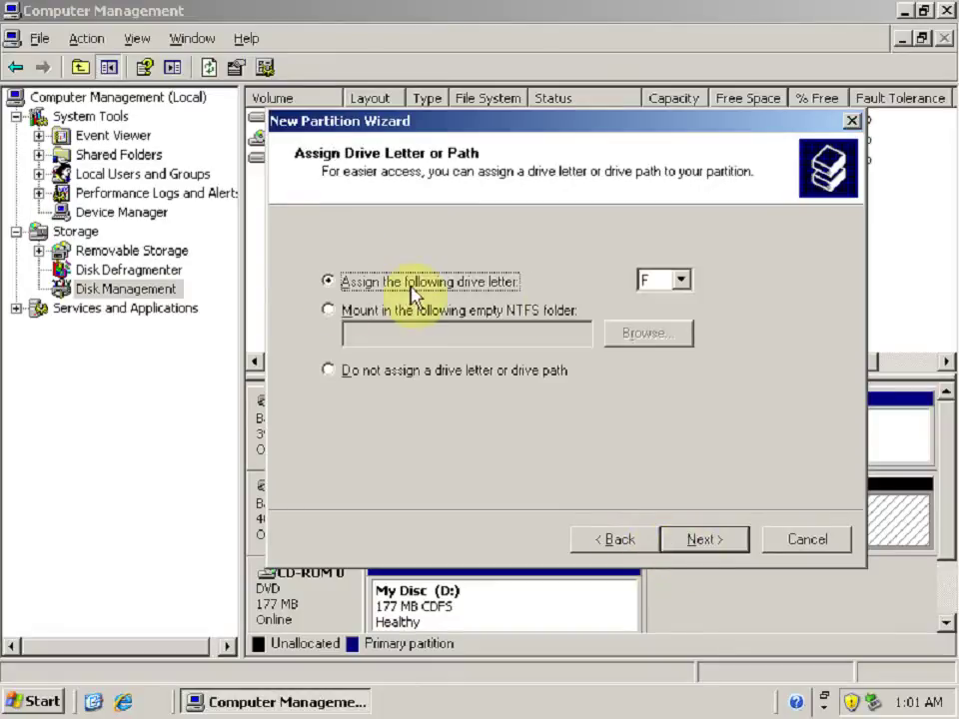
- Keep letter F and quick-format NTFS to create F:, then start another partition
click(679, 280)
click(675, 281)
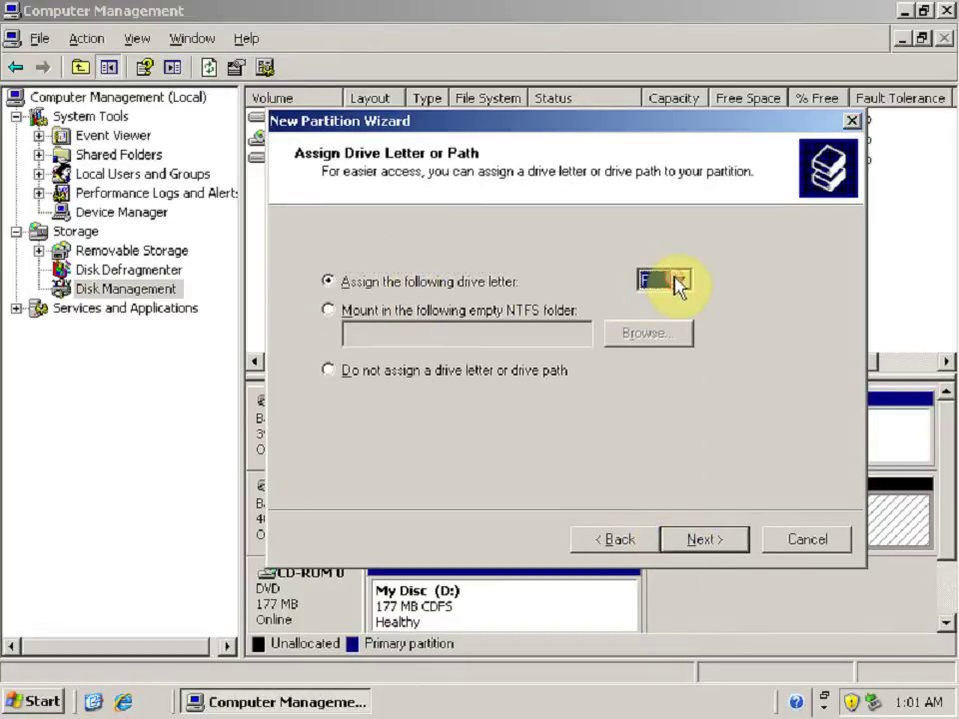
click(706, 545)
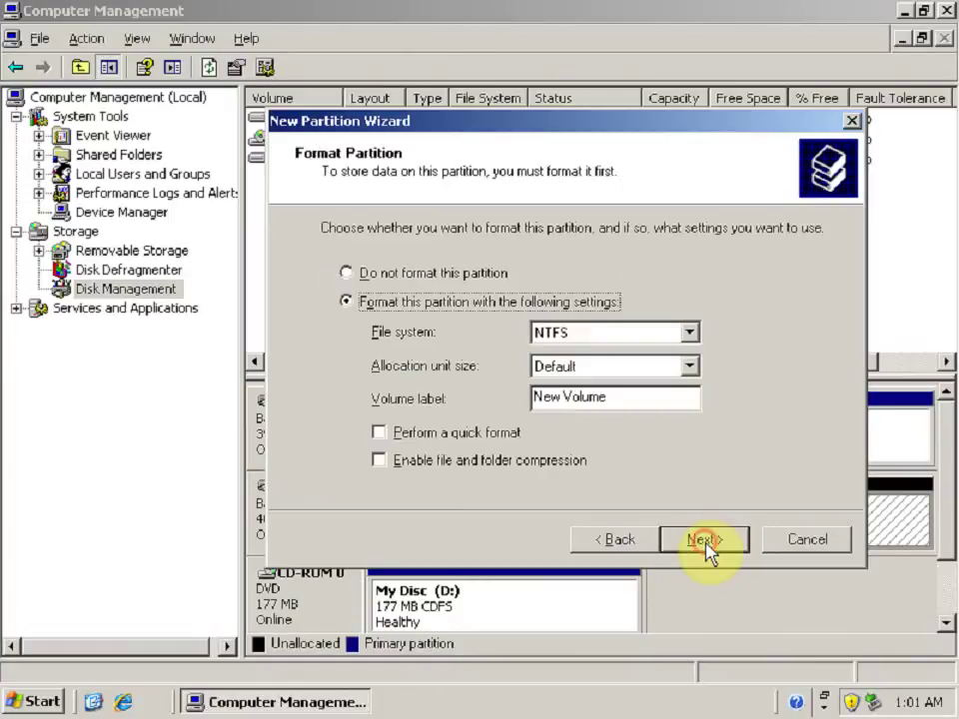
click(380, 436)
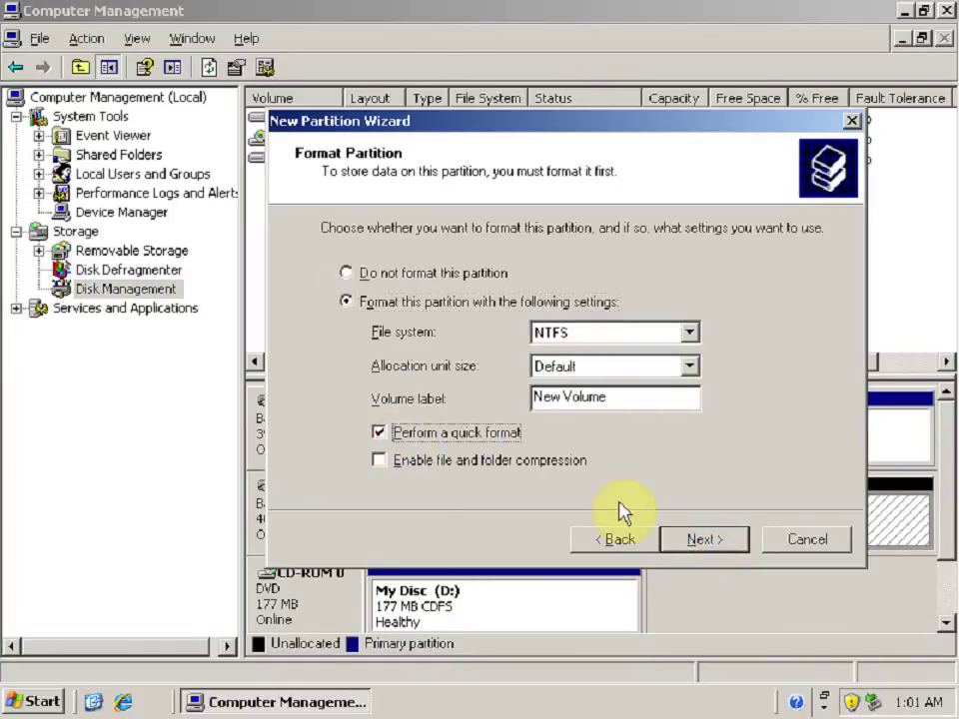
click(688, 544)
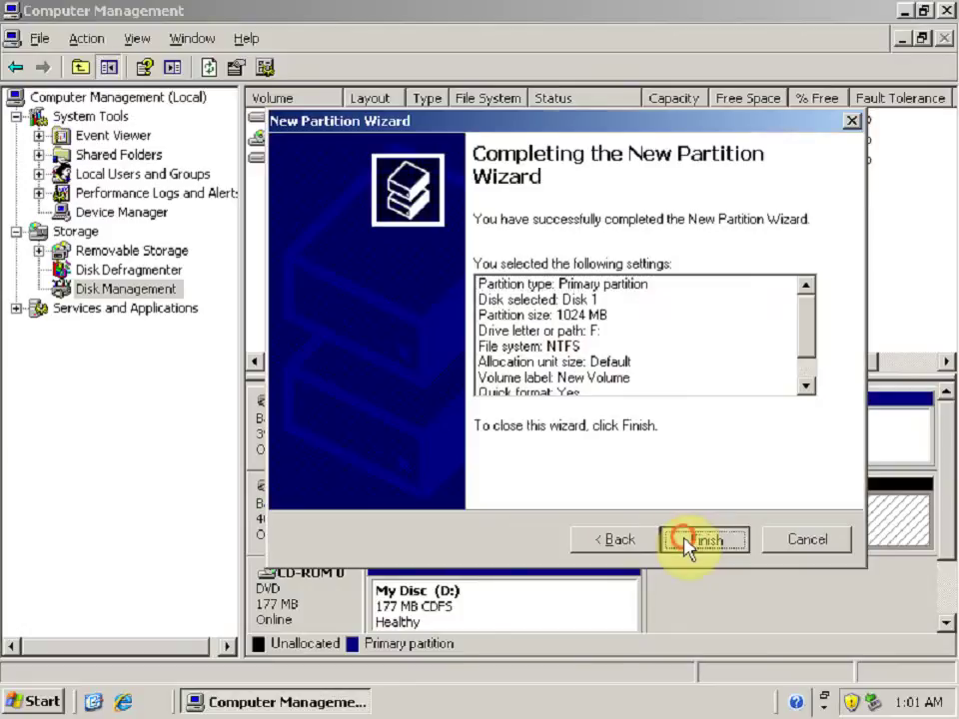
click(687, 543)
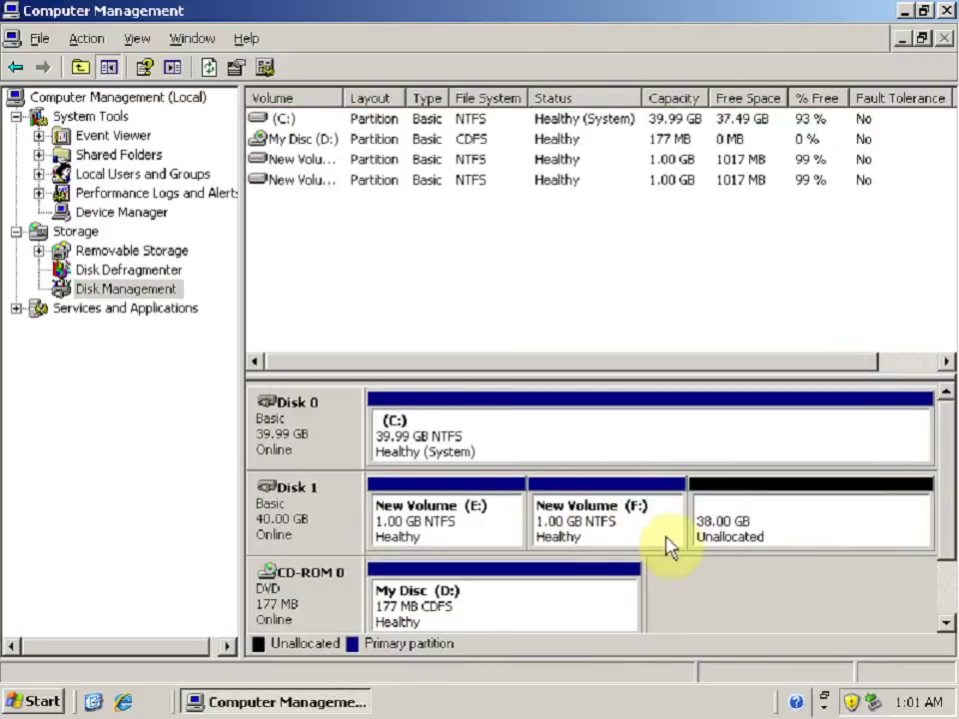
right_click(723, 522)
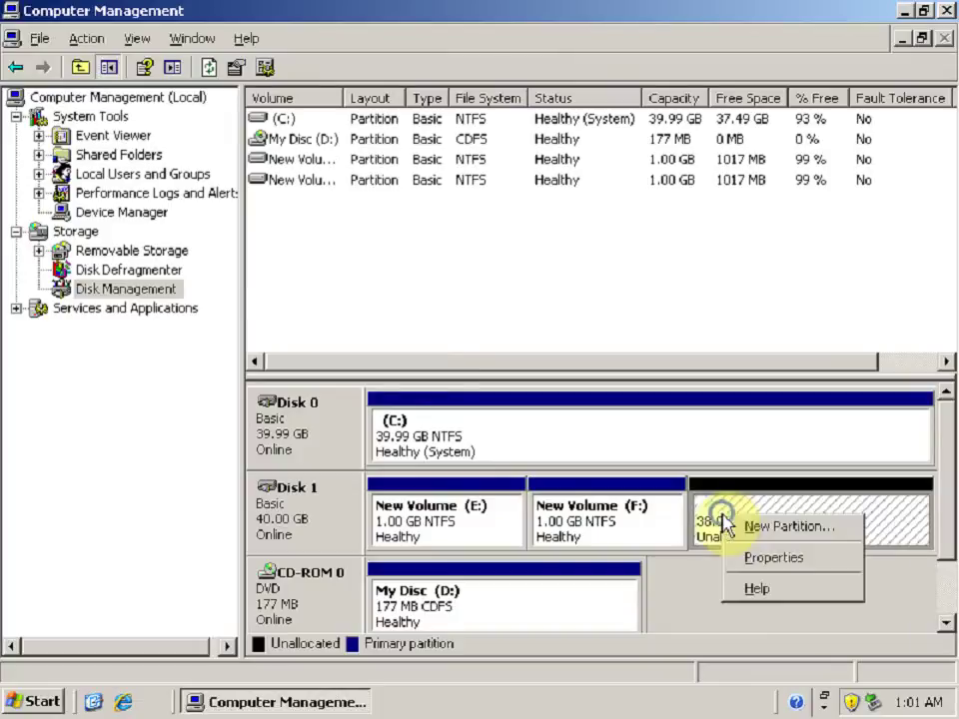
click(755, 533)
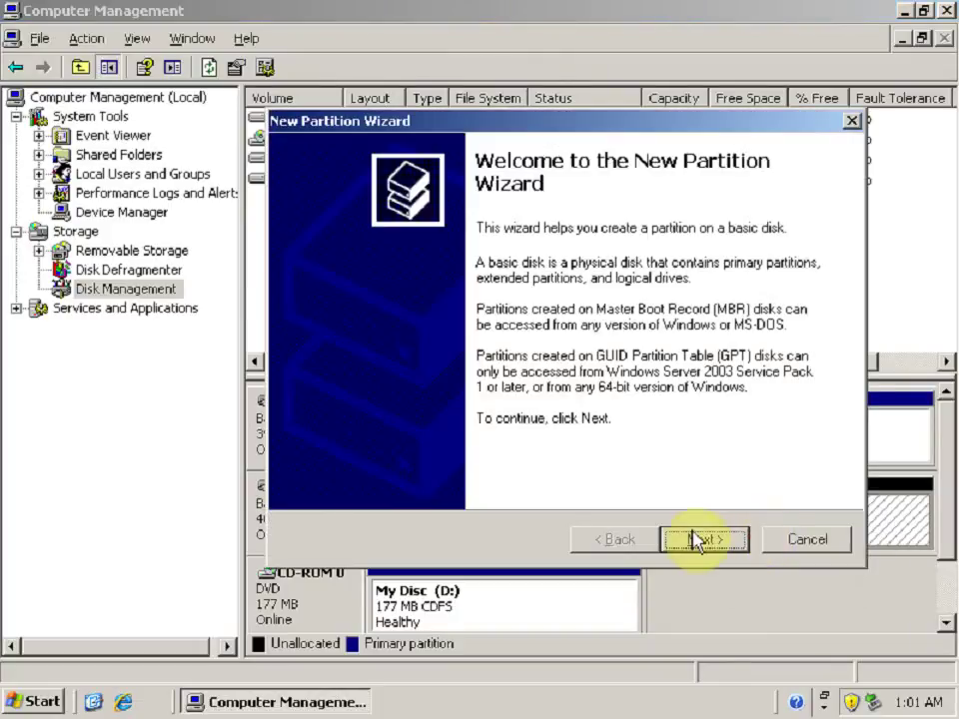
- Create a 1024 MB primary partition G:, quick-formatted as NTFS
click(703, 541)
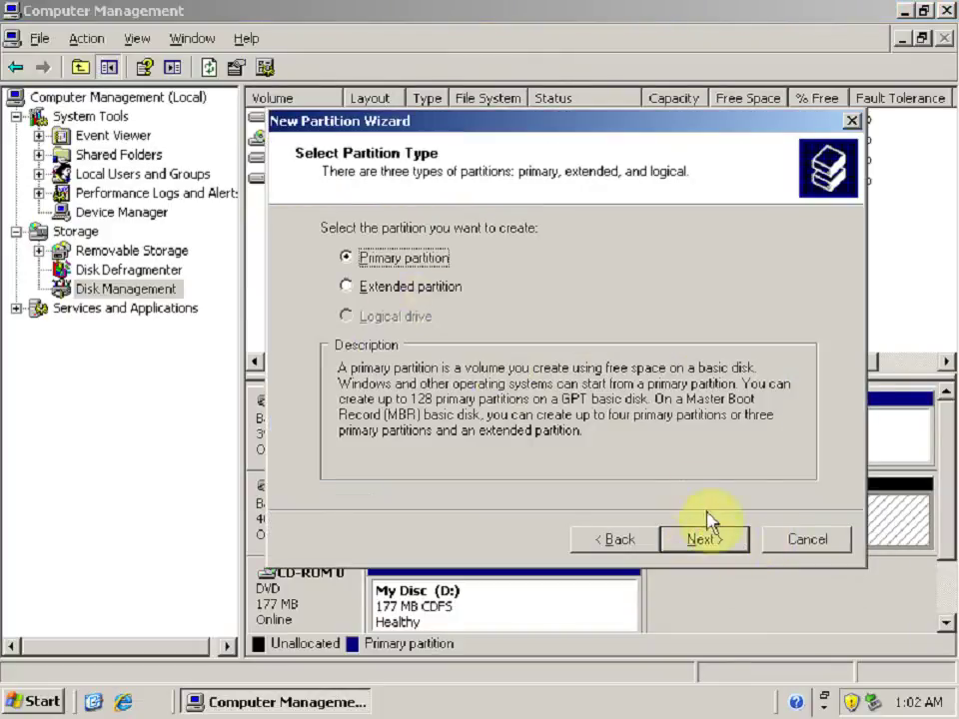
click(722, 539)
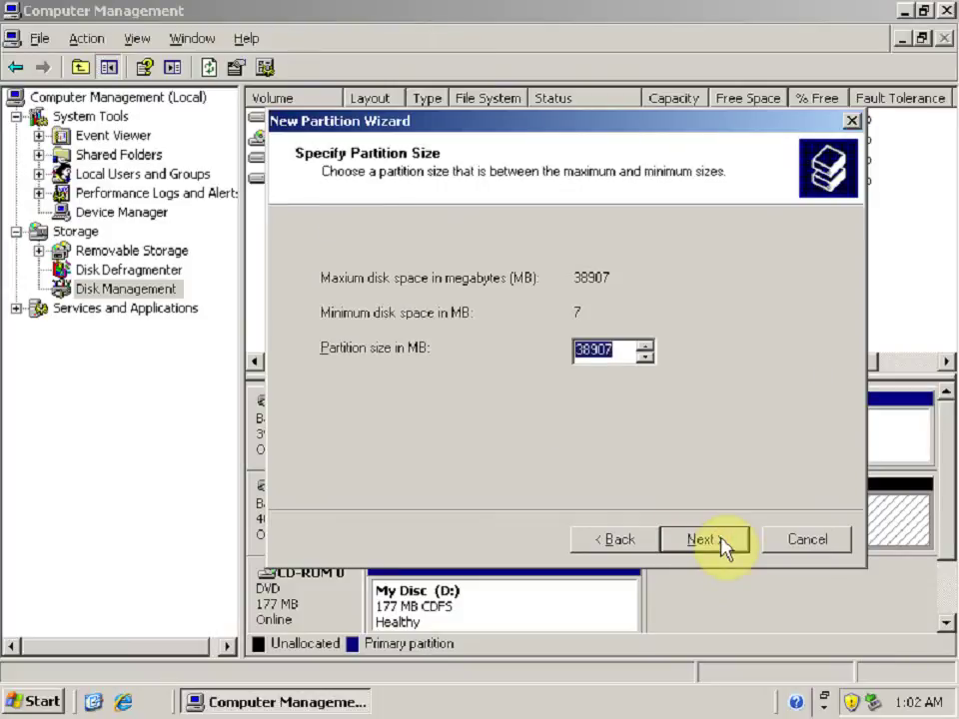
text(1024)
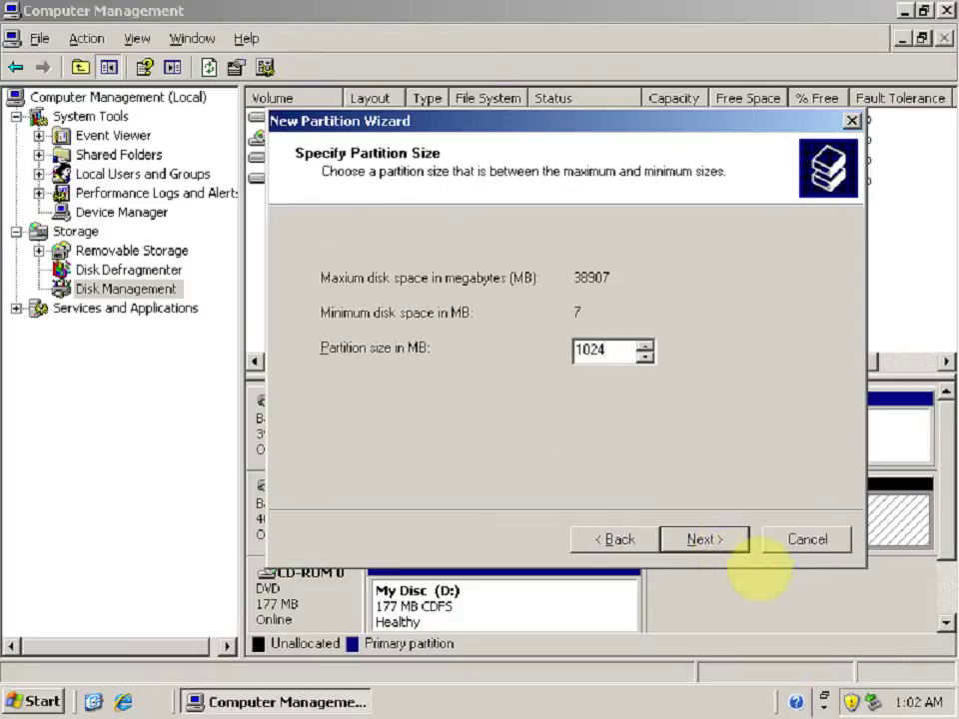
click(706, 541)
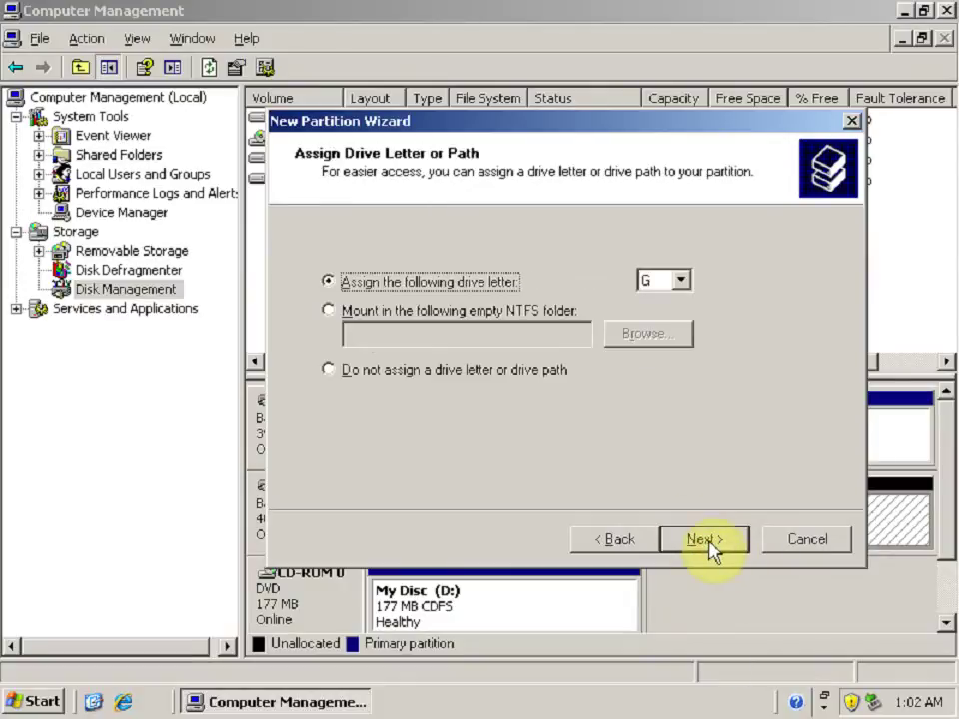
click(709, 545)
click(395, 432)
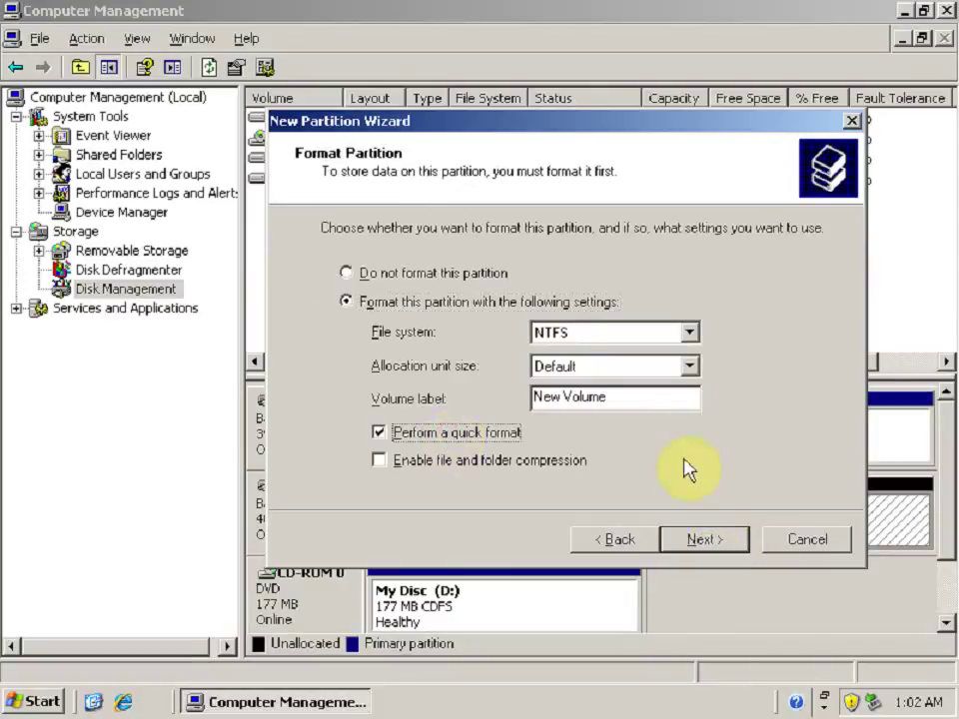
click(705, 546)
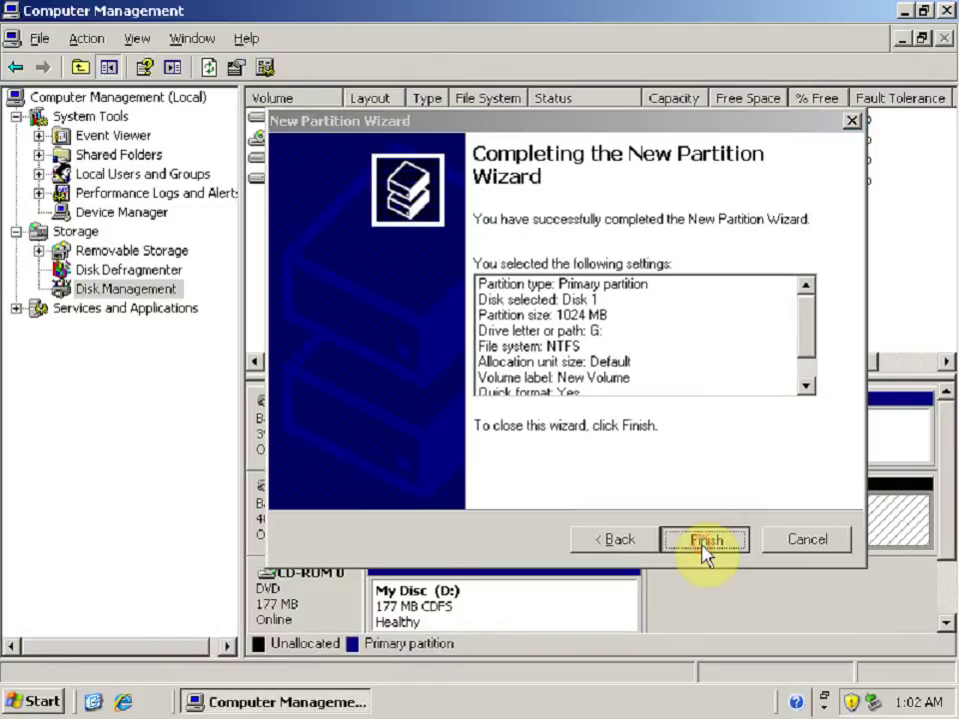
click(704, 545)
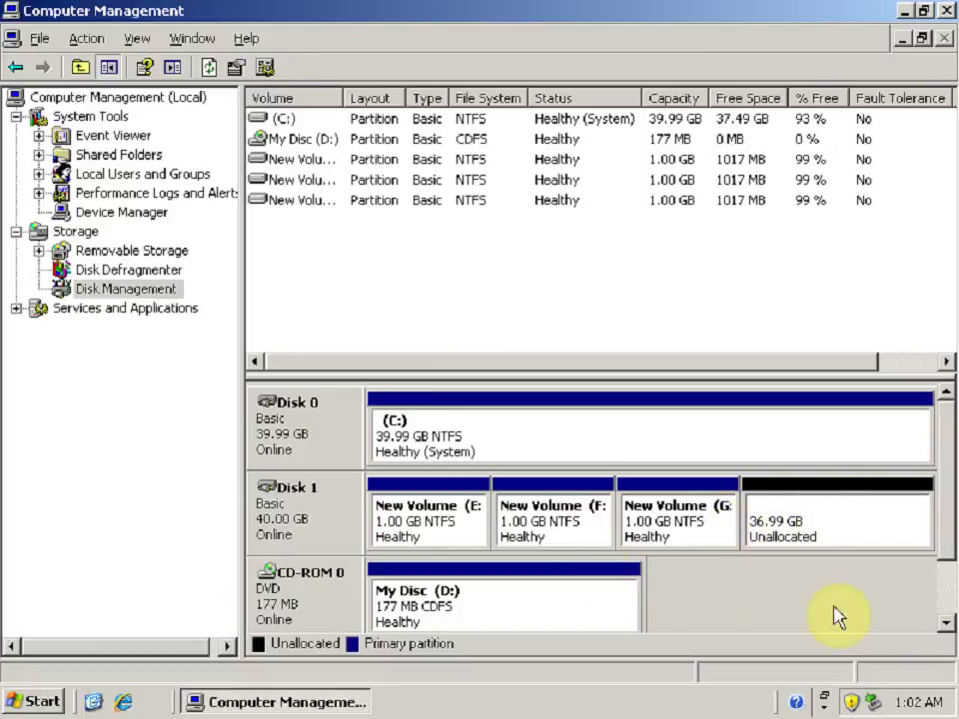
- Create a 1024 MB primary partition H: in the free space, quick-formatted as NTFS
right_click(792, 527)
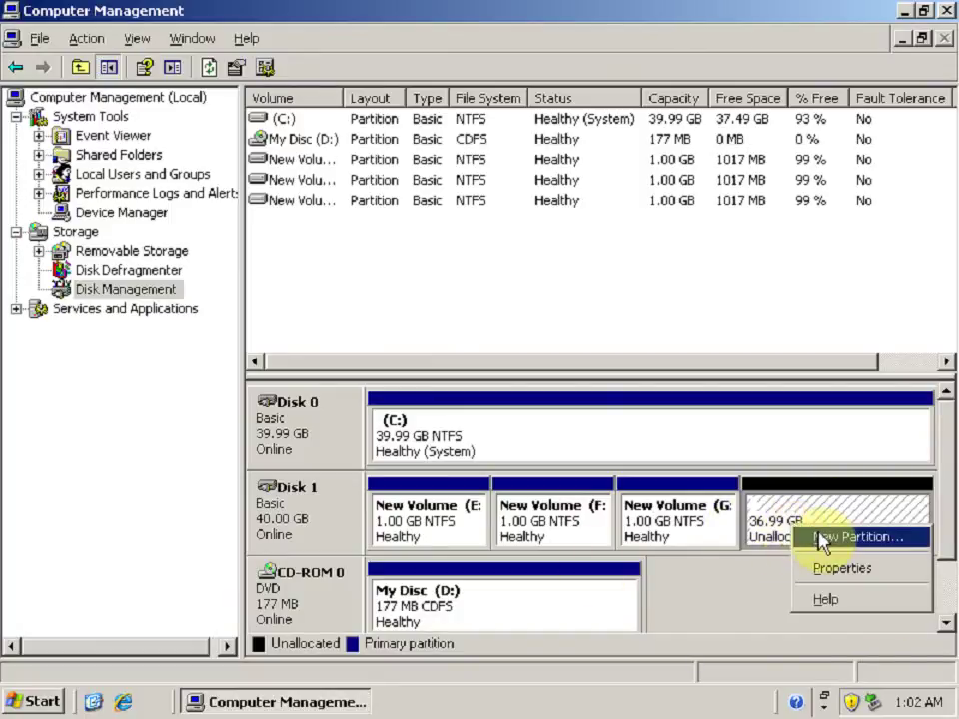
click(821, 541)
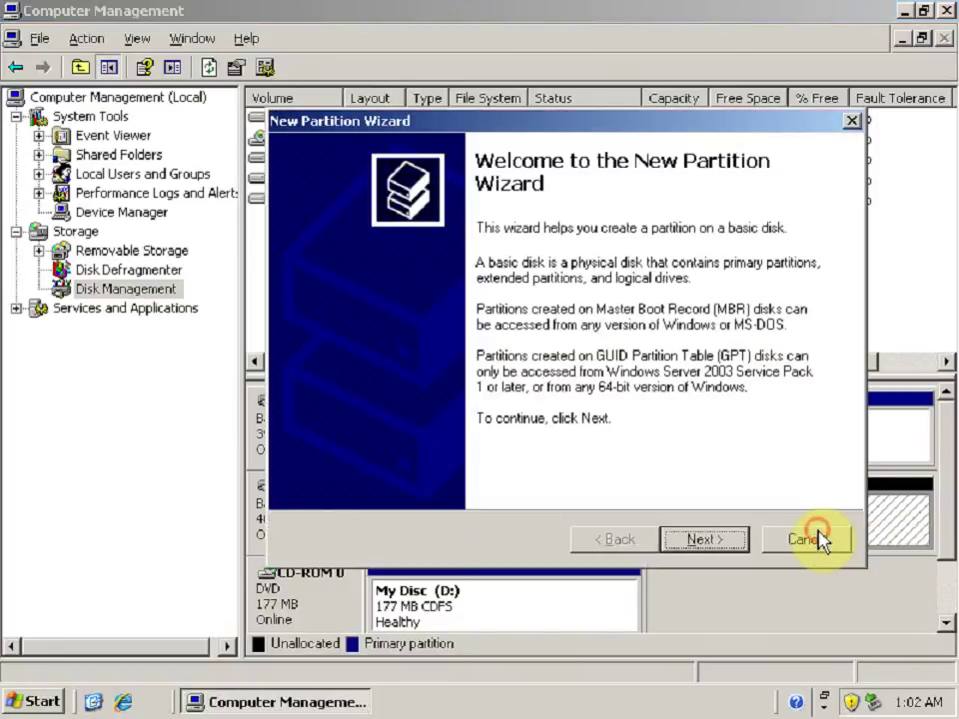
click(717, 546)
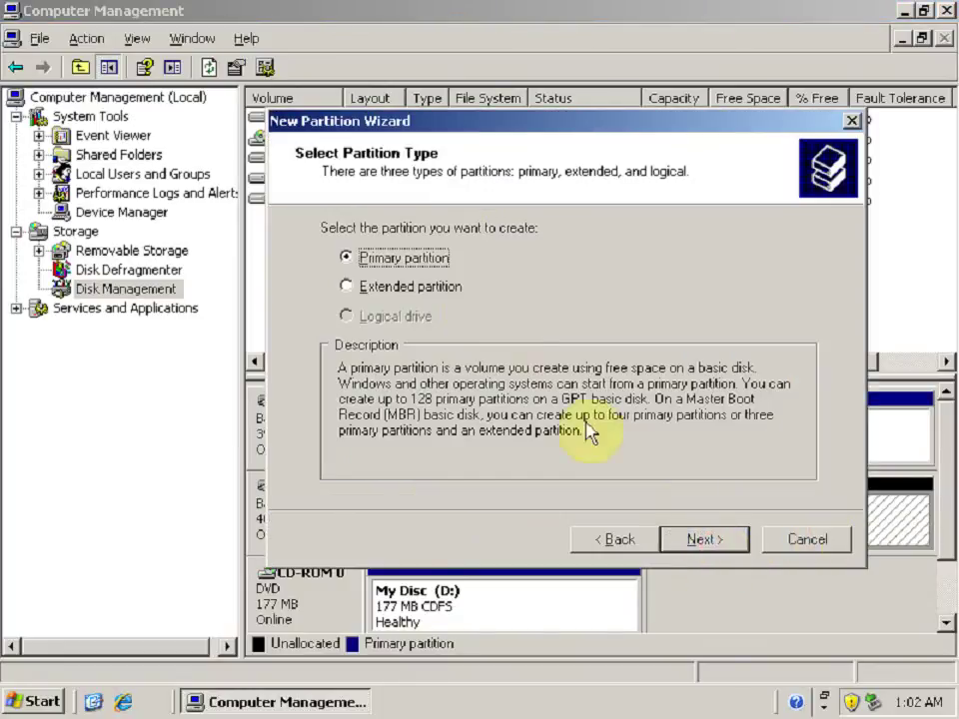
click(704, 539)
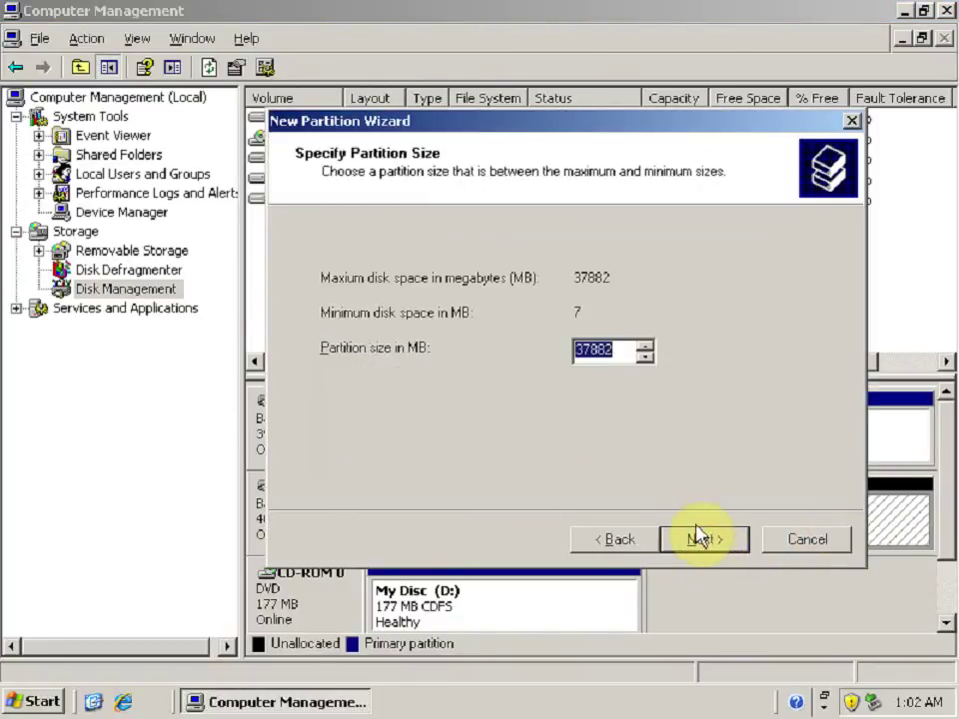
text(1024)
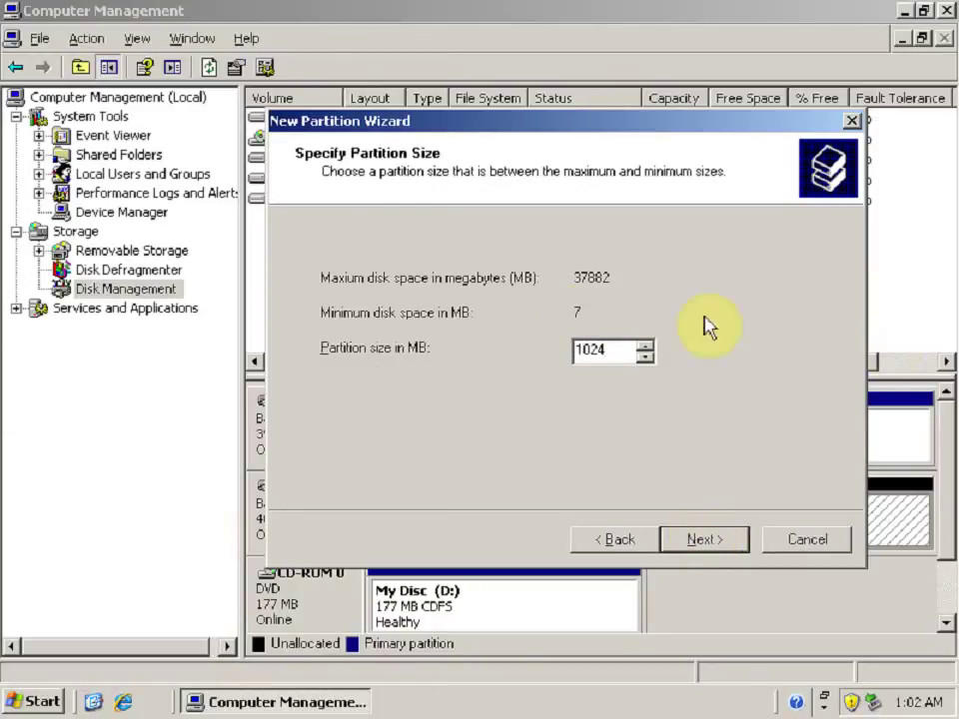
click(703, 544)
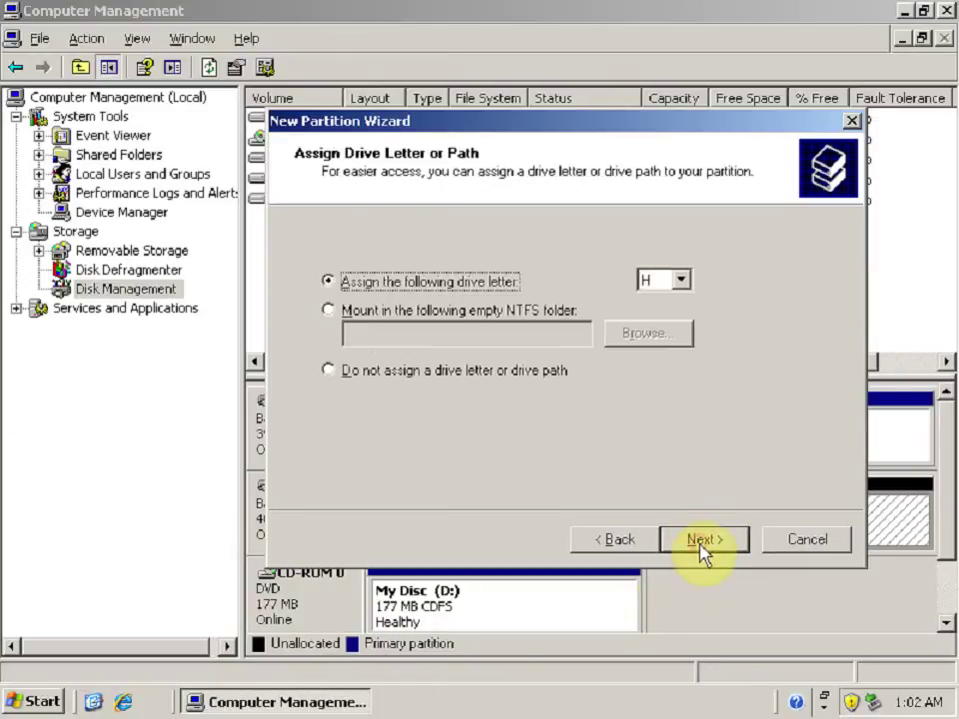
click(704, 548)
click(440, 432)
click(702, 545)
click(704, 548)
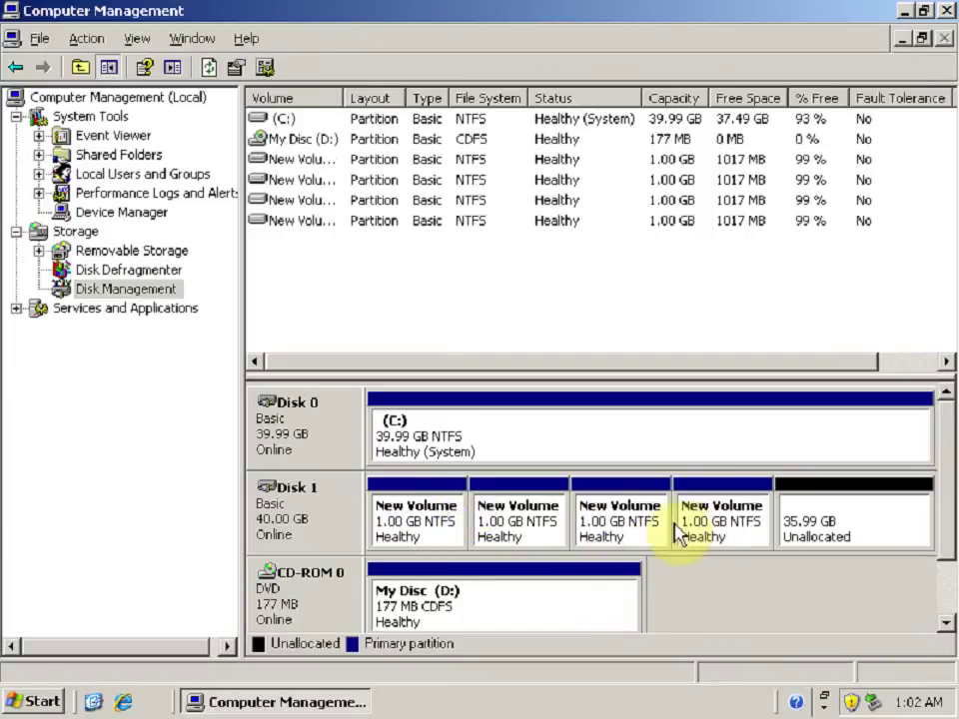
click(427, 530)
click(539, 540)
click(634, 522)
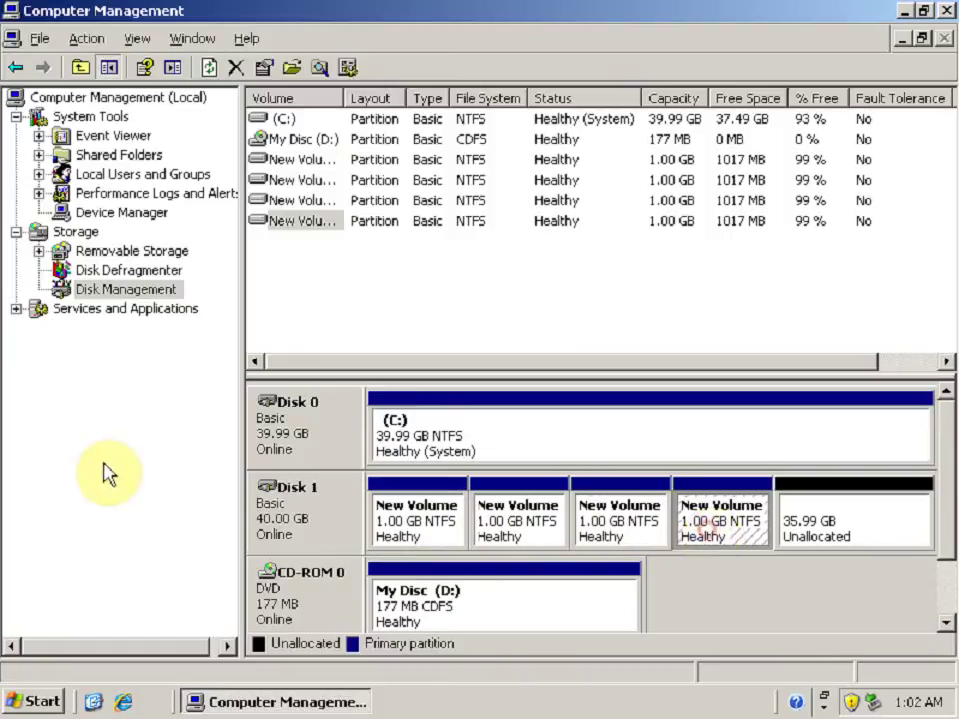
click(298, 520)
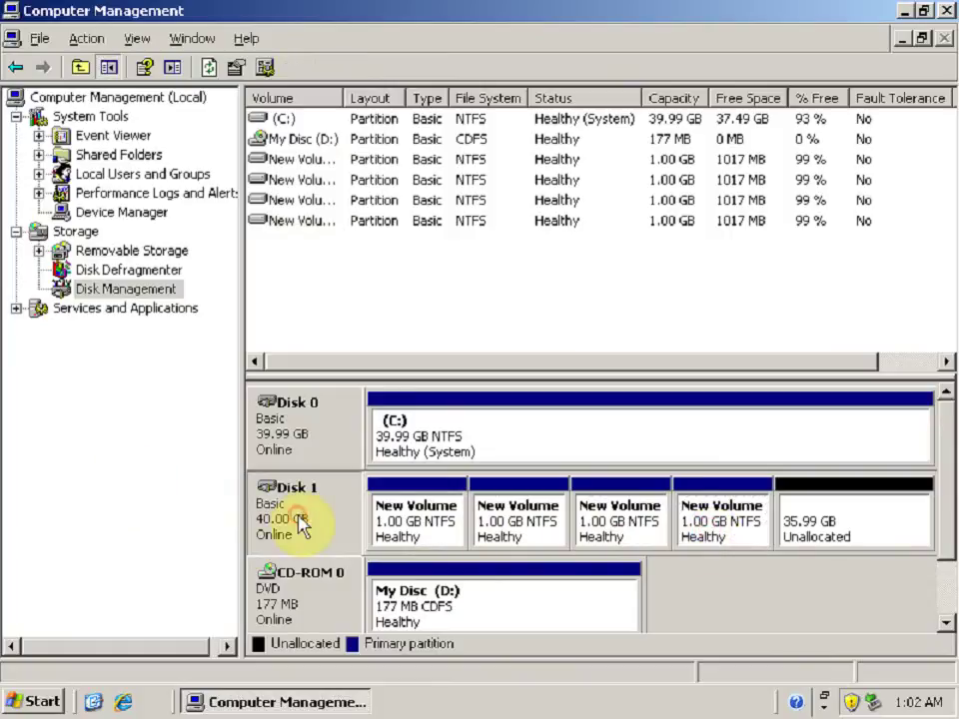
right_click(795, 522)
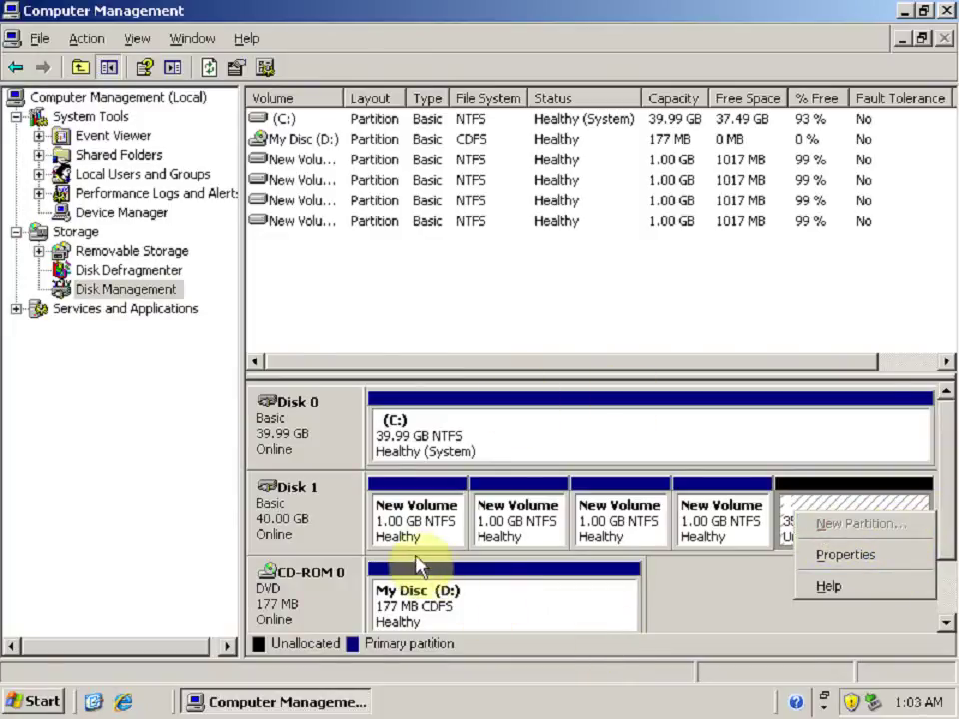
click(423, 520)
click(530, 530)
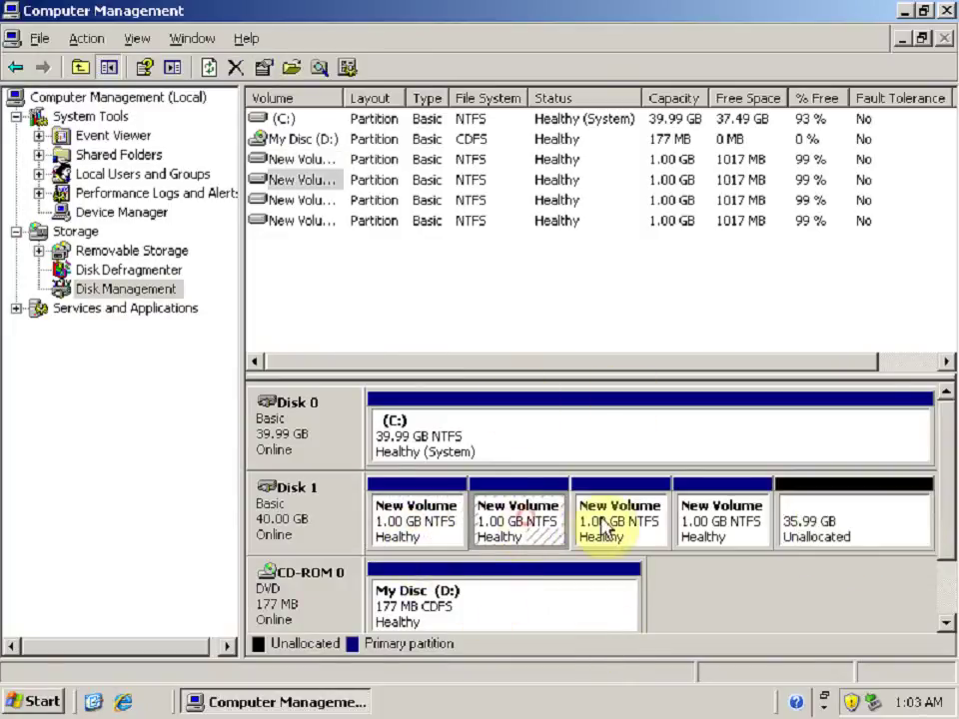
click(605, 525)
click(695, 535)
click(462, 533)
click(548, 520)
click(625, 528)
click(711, 524)
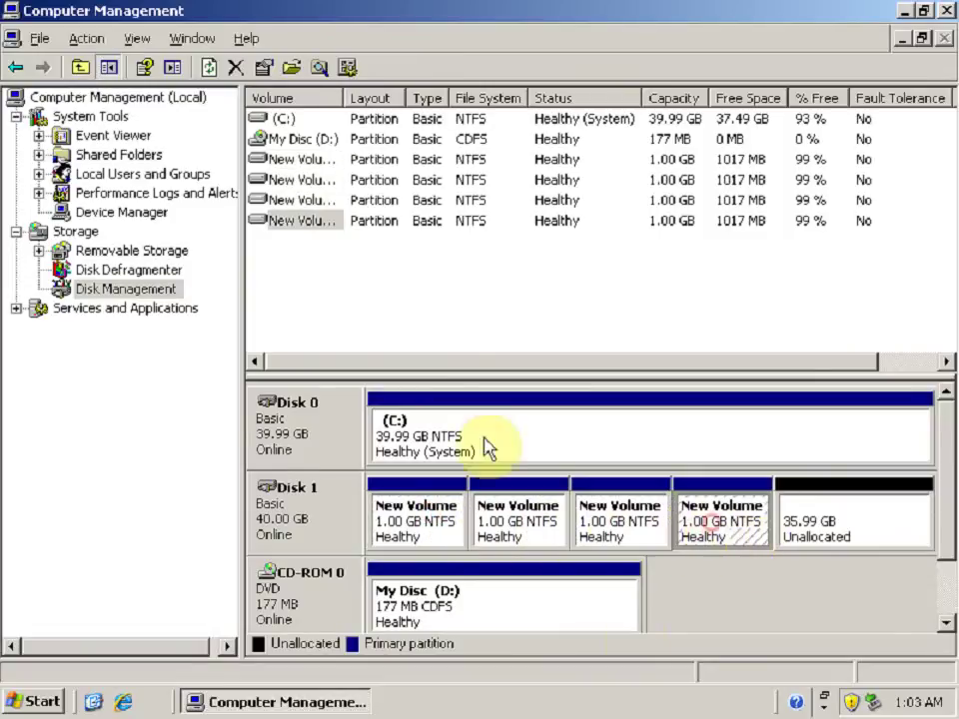
right_click(835, 537)
click(844, 528)
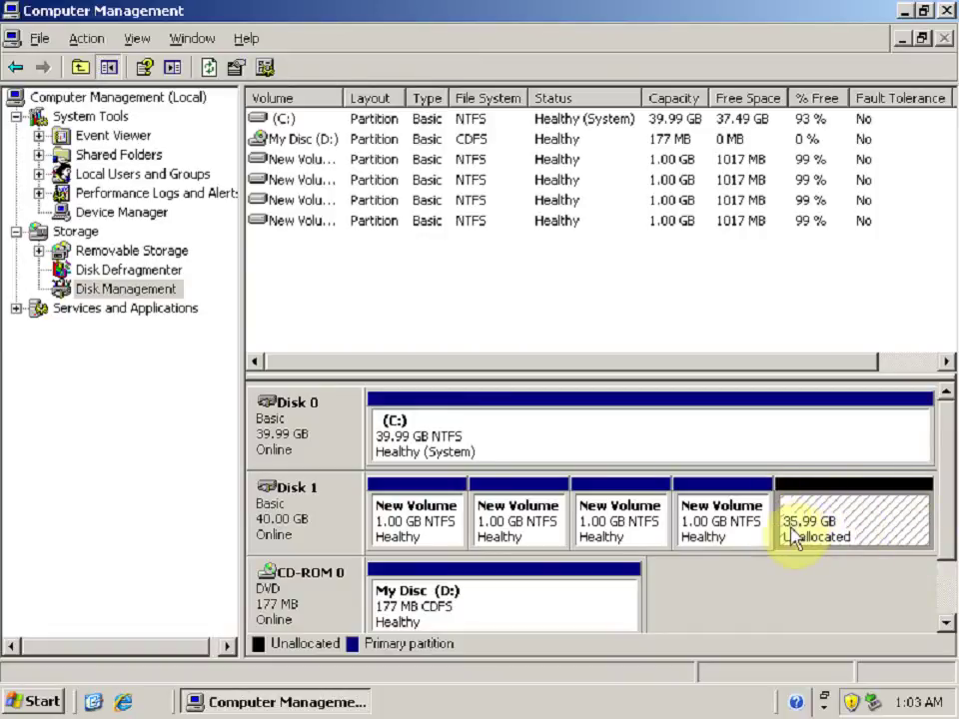
right_click(842, 527)
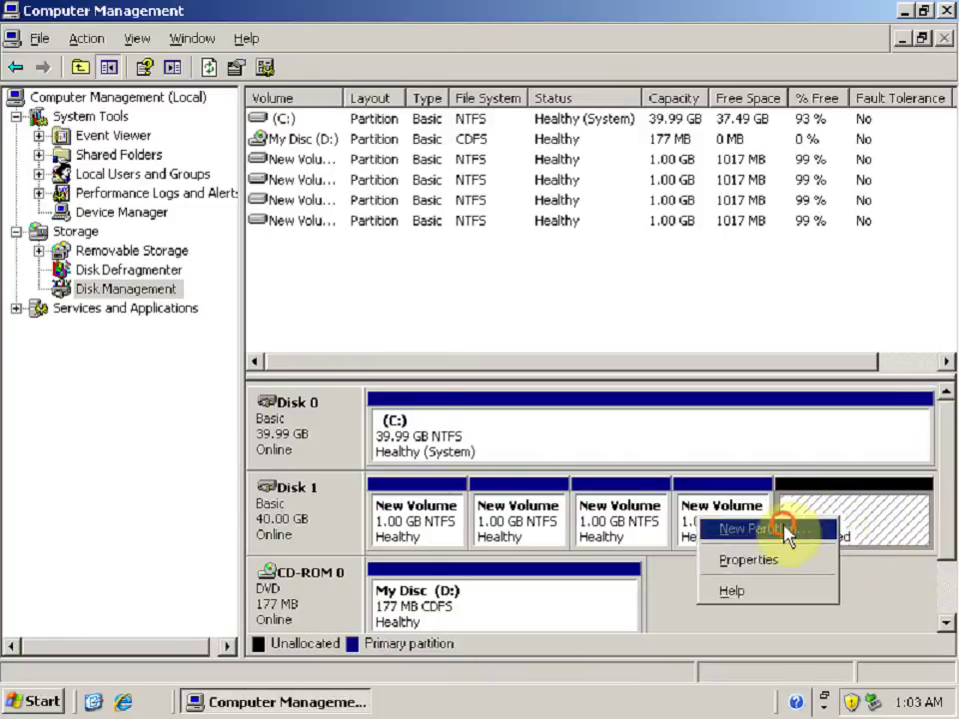
click(850, 514)
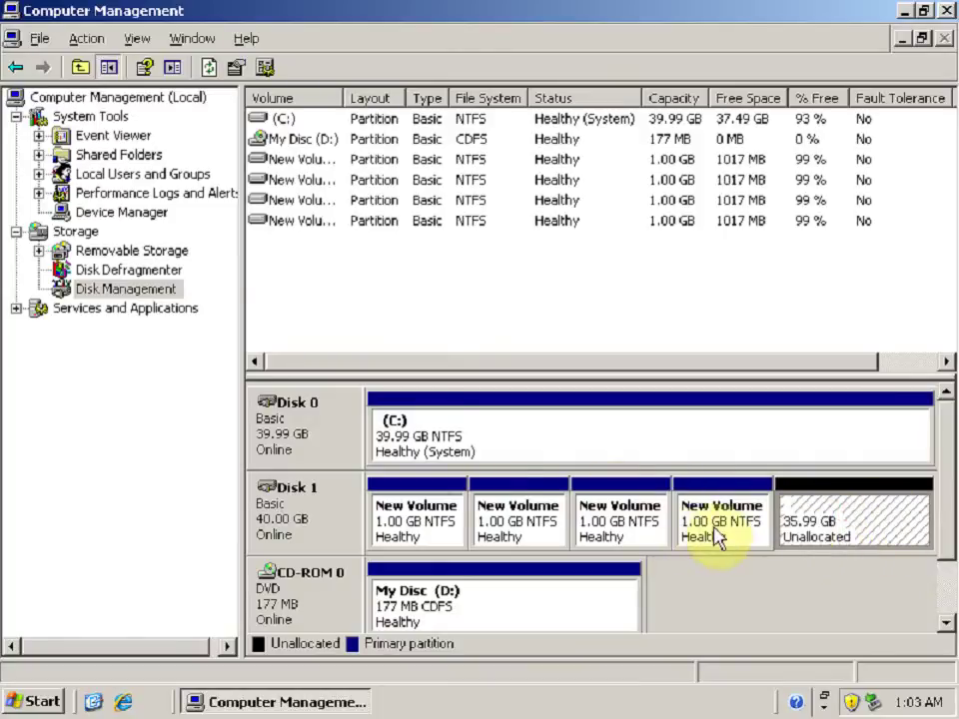
- Delete the fourth 1 GB New Volume partition, then select New Volume (E:)
right_click(717, 536)
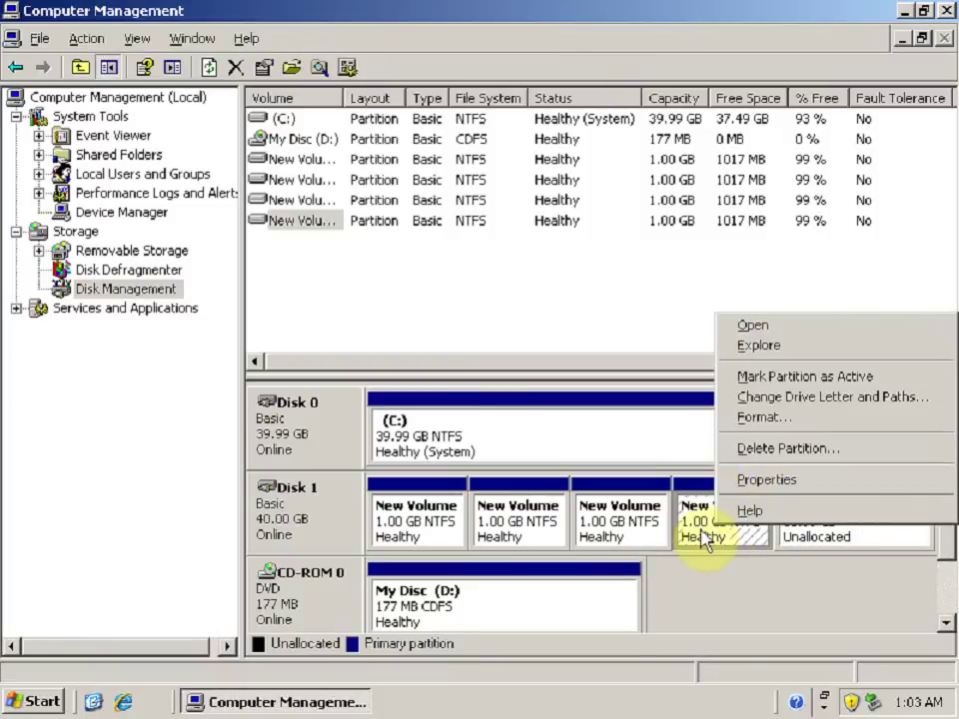
right_click(704, 540)
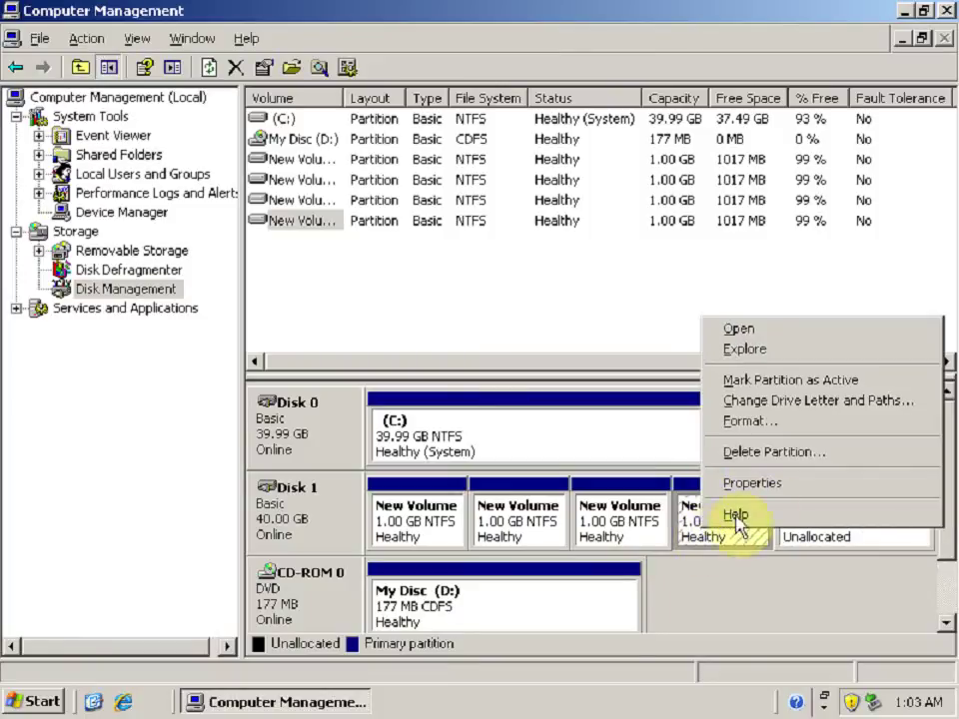
click(789, 455)
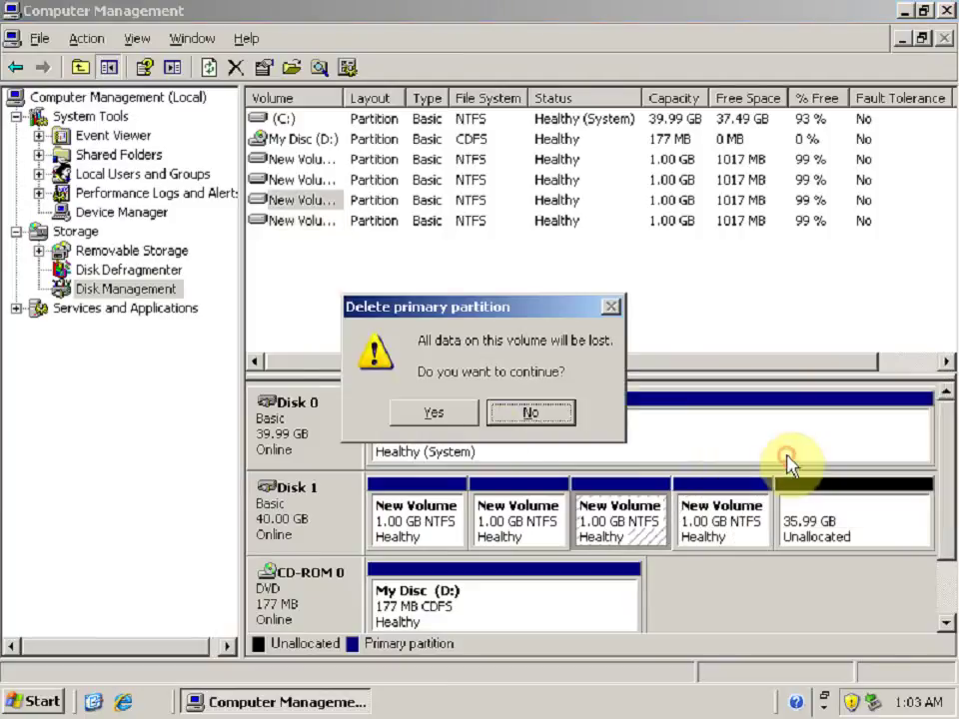
click(446, 416)
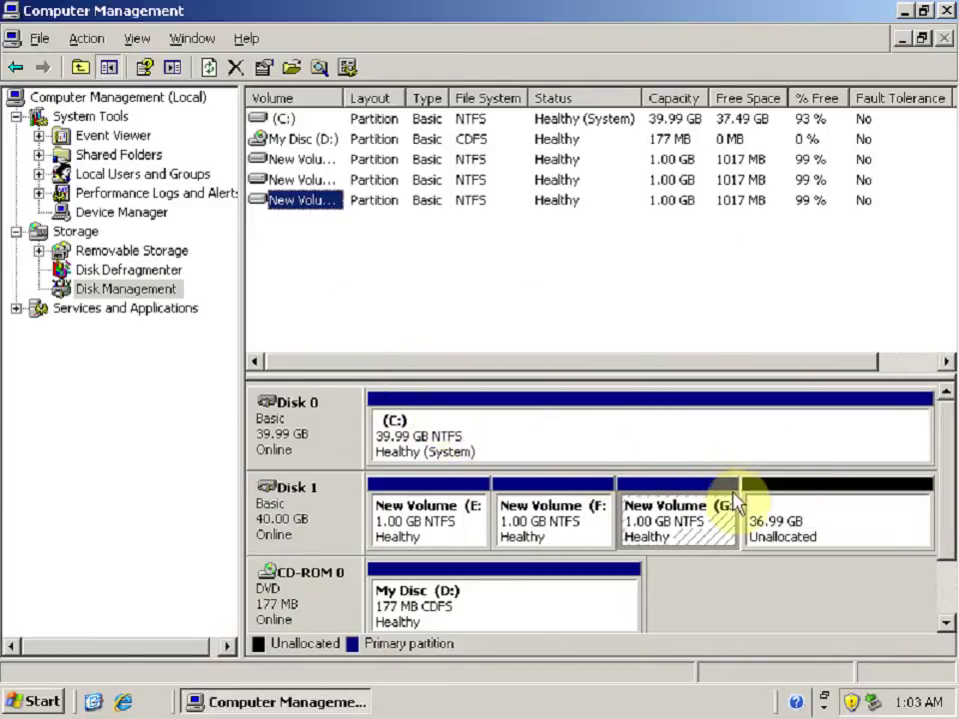
click(447, 510)
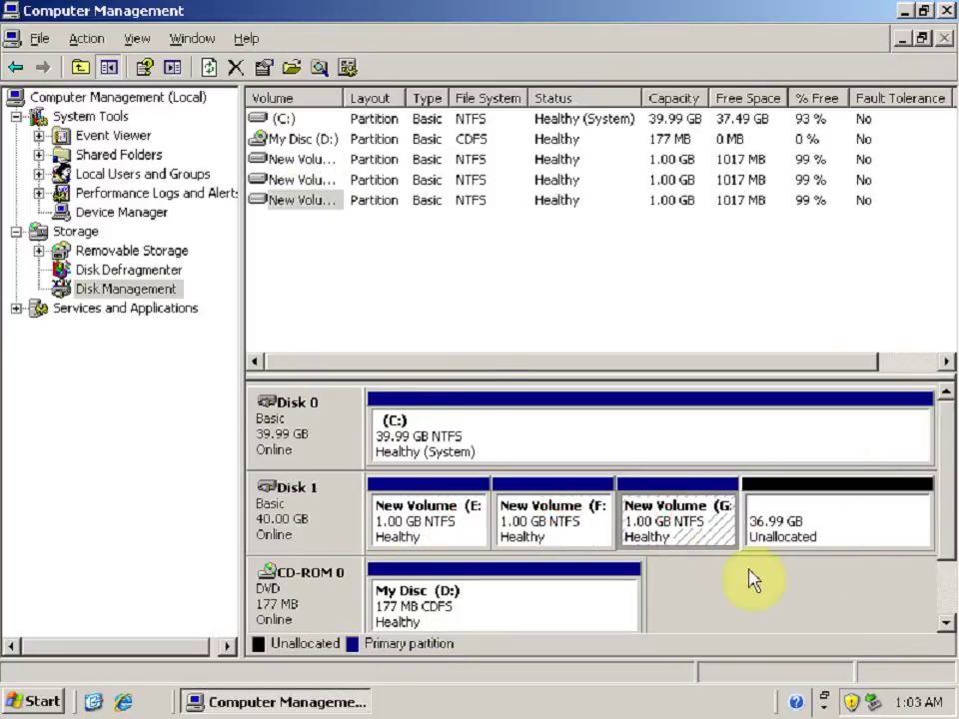
- Create a 10240 MB extended partition in Disk 1's 36.99 GB unallocated space
right_click(796, 537)
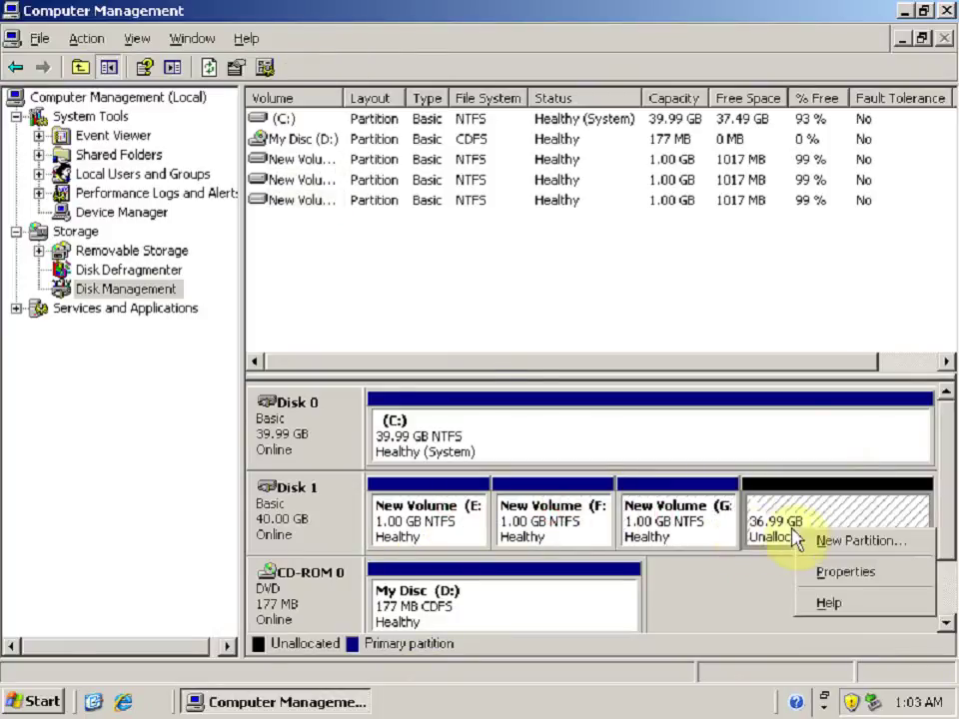
click(853, 542)
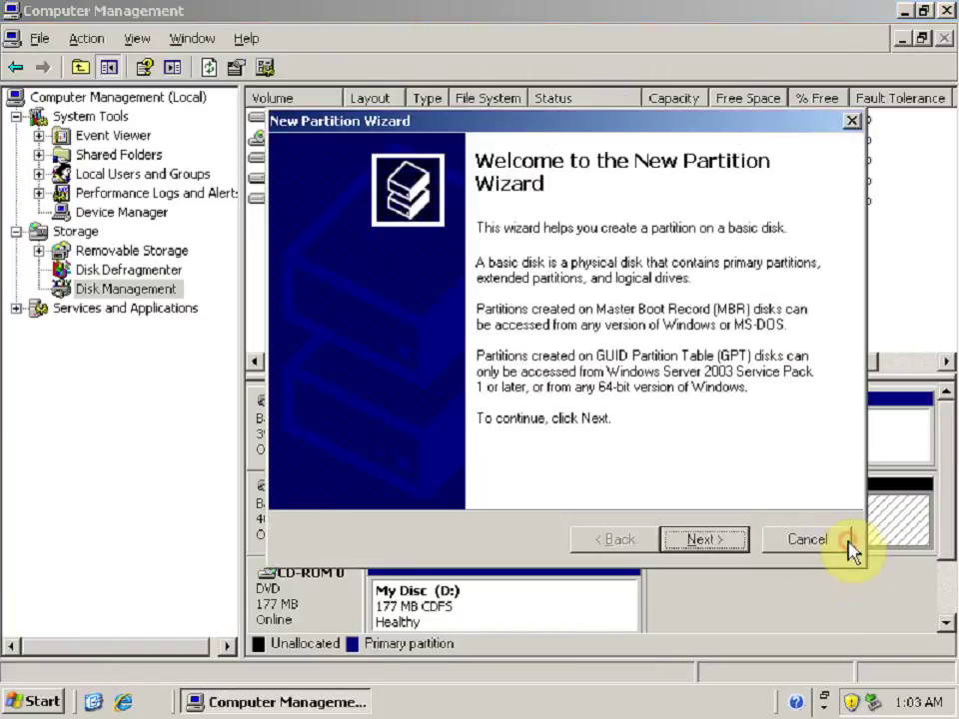
click(713, 544)
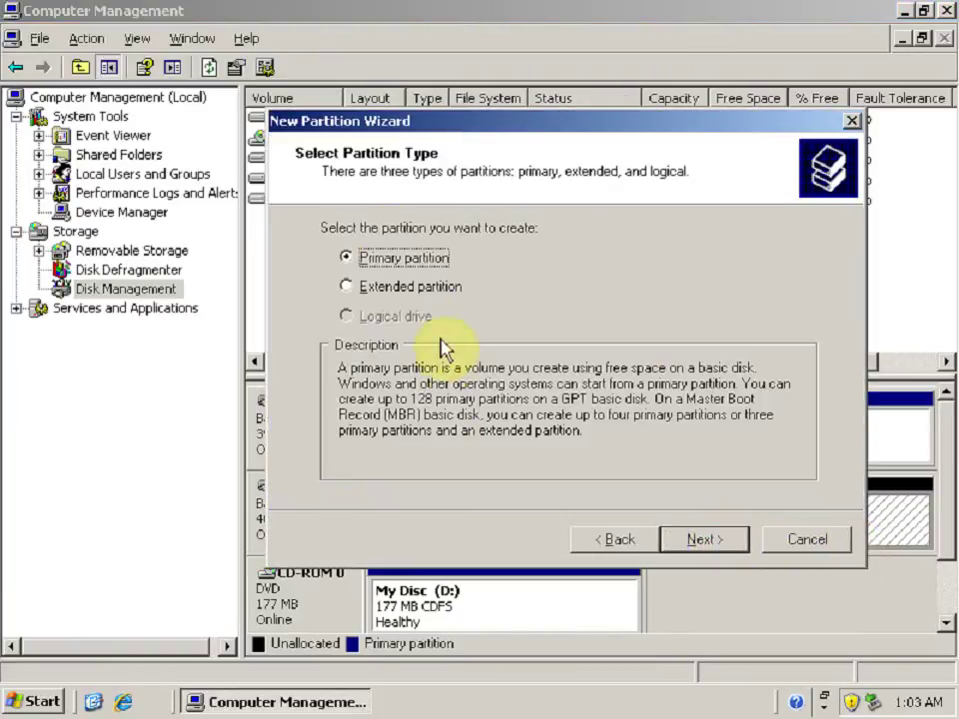
click(408, 290)
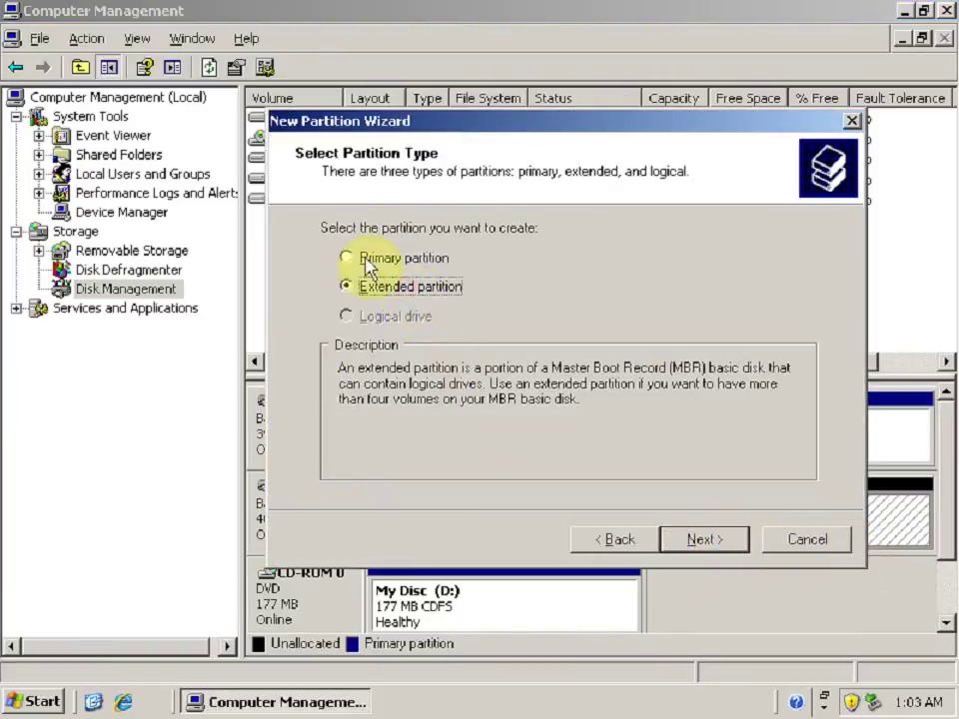
click(707, 542)
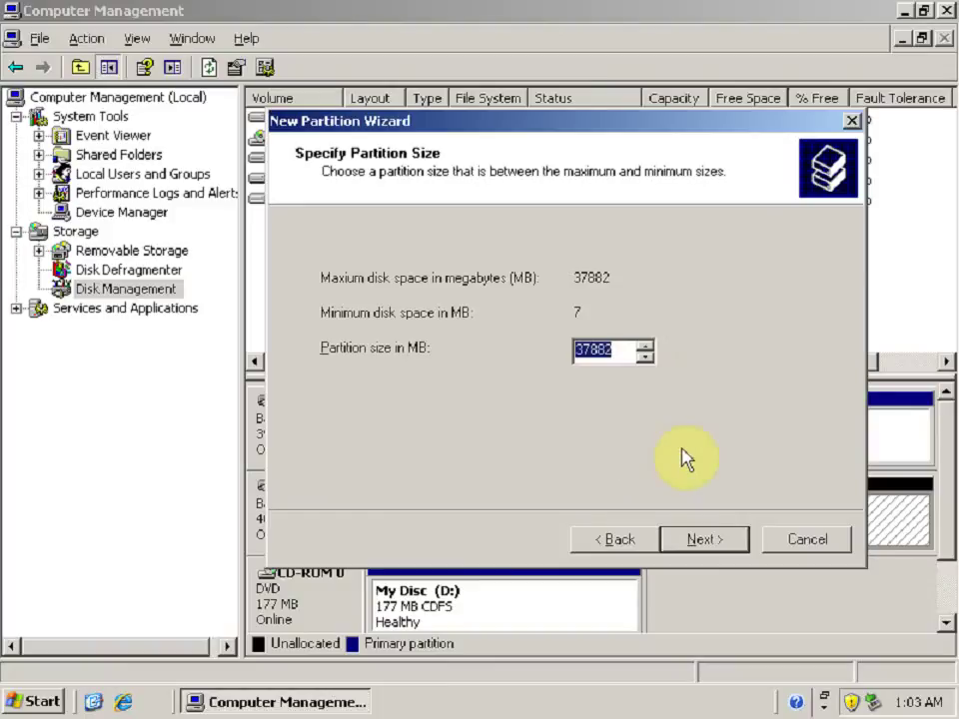
text(10240)
click(706, 542)
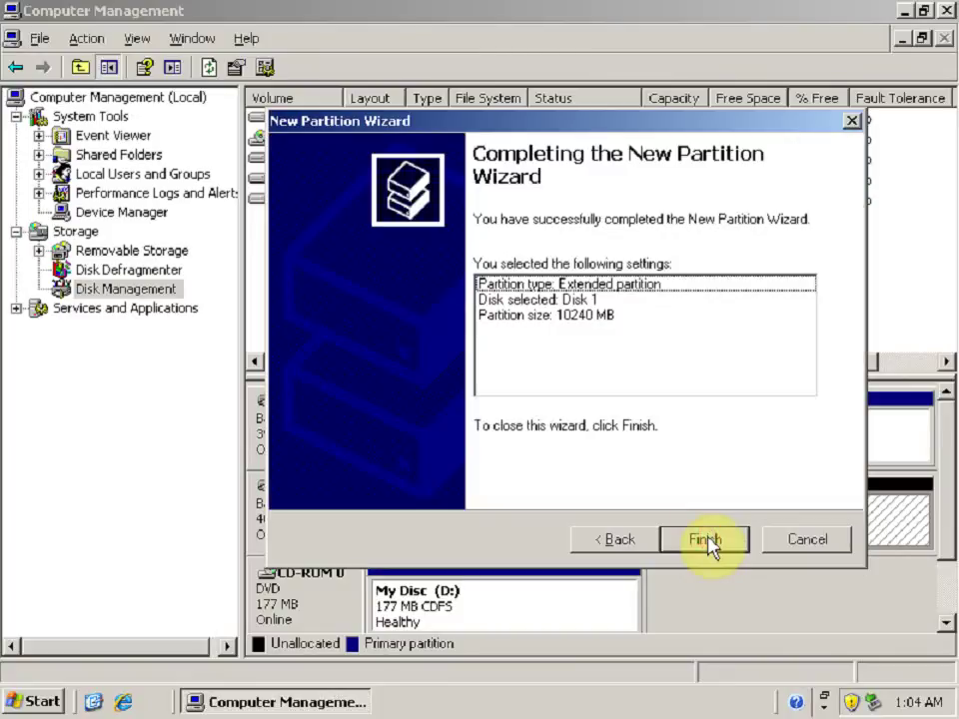
click(705, 541)
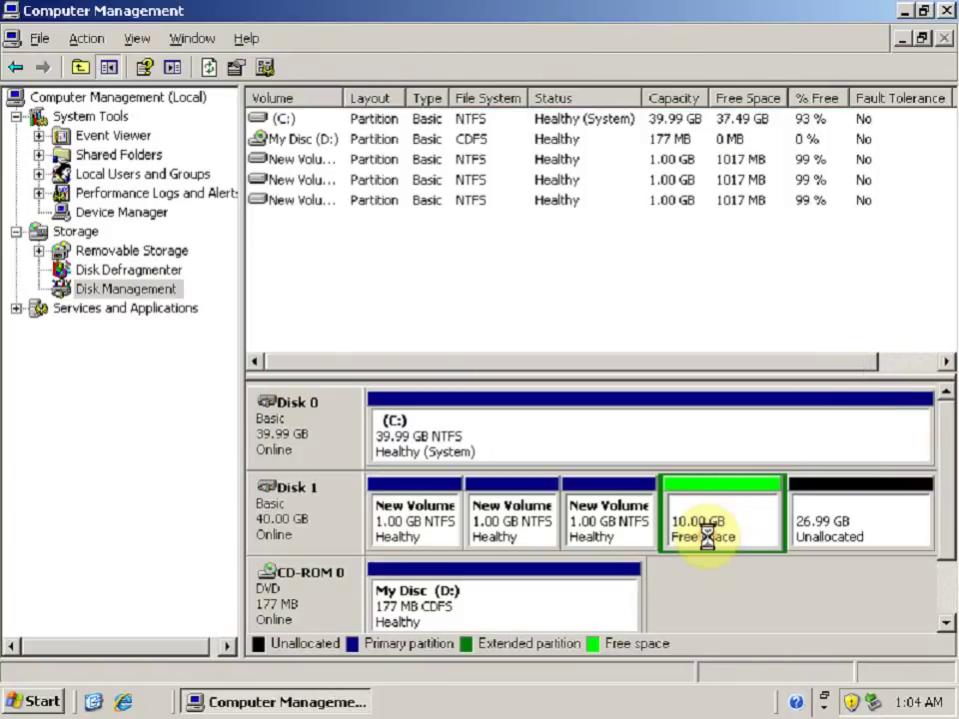
right_click(817, 540)
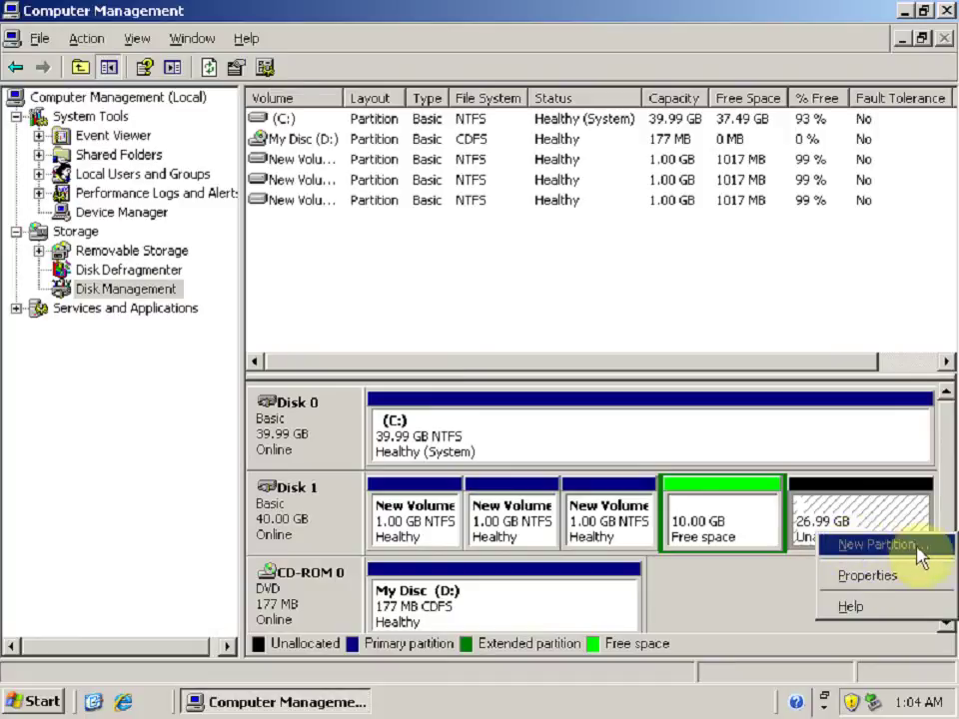
click(754, 533)
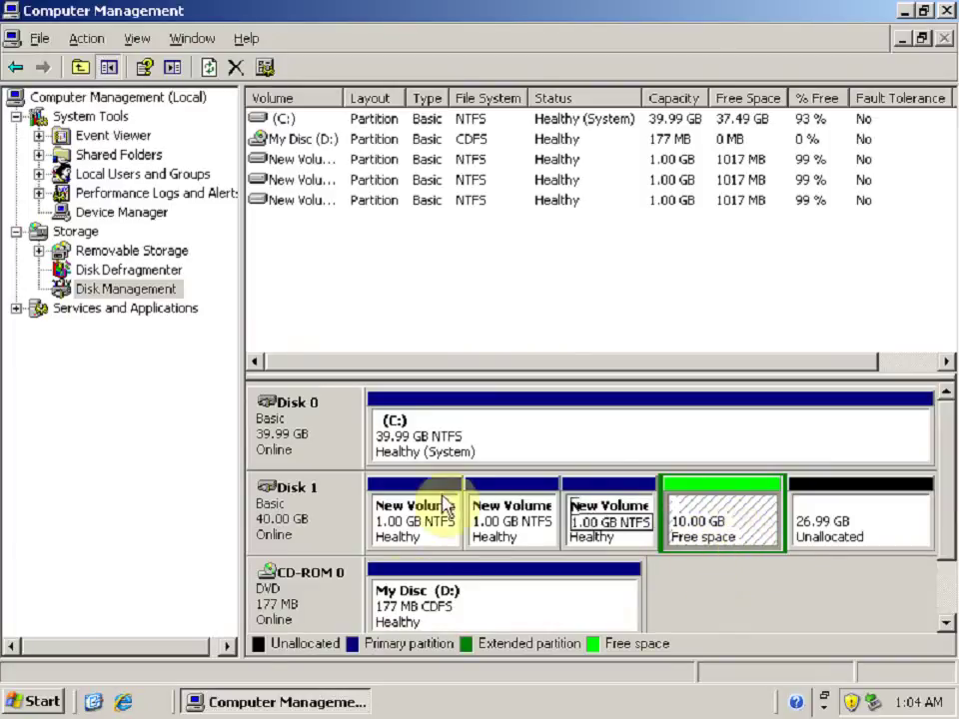
click(452, 527)
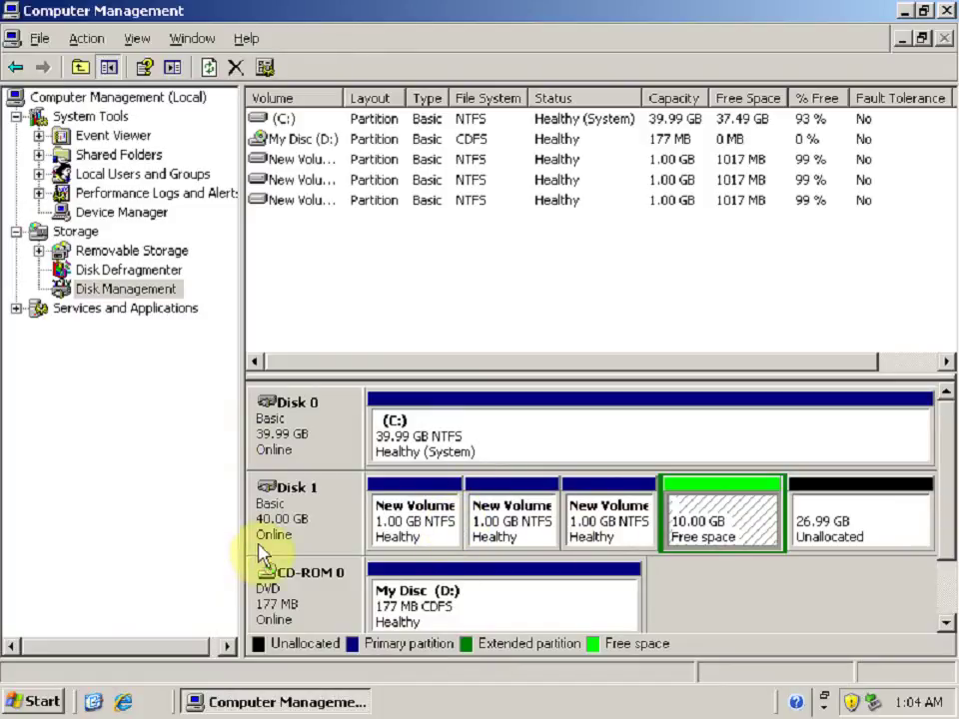
click(413, 536)
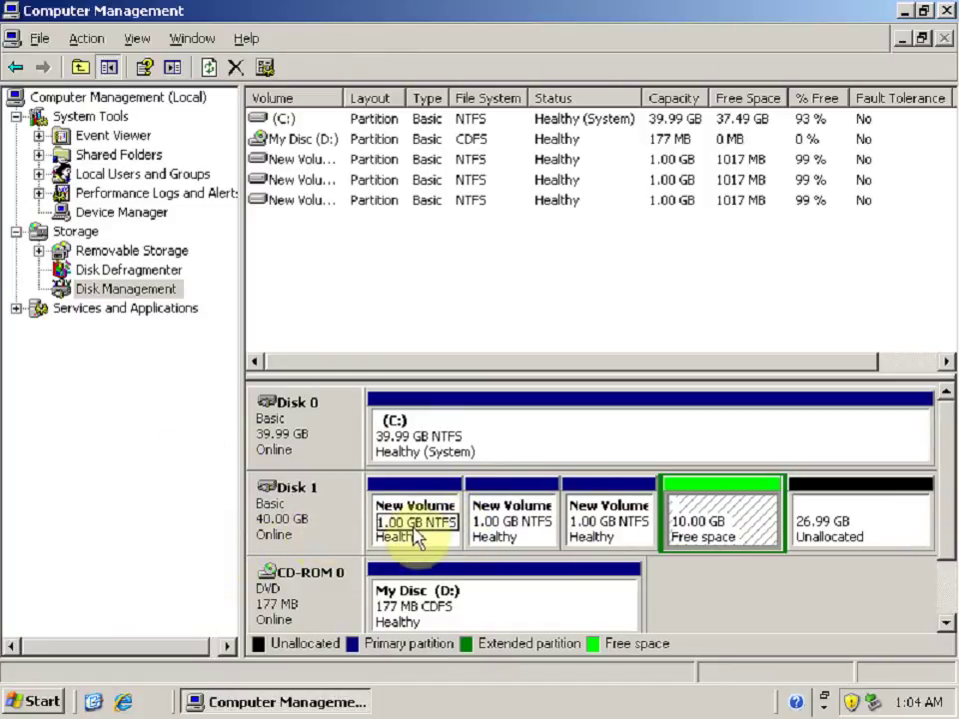
click(504, 540)
click(606, 543)
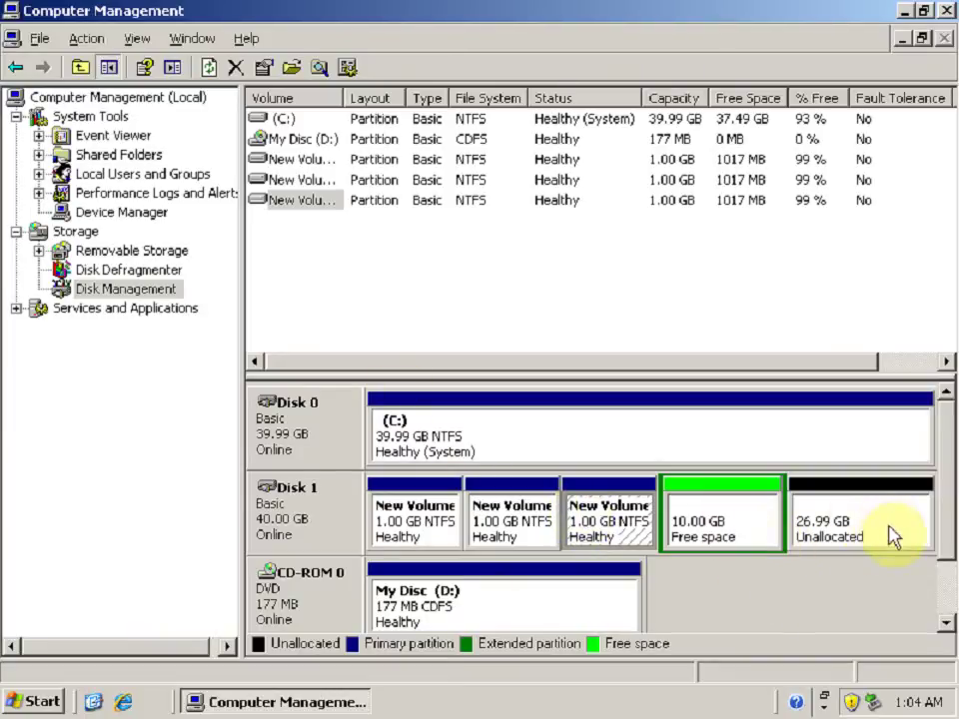
click(775, 535)
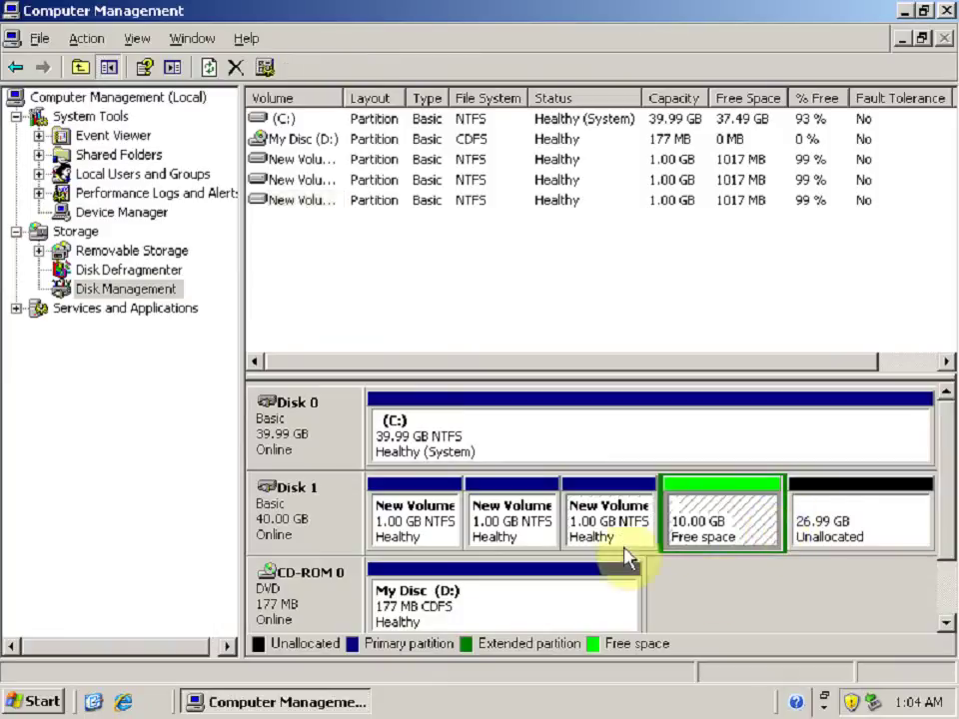
right_click(735, 526)
- Delete the 10 GB extended partition and recreate it using the default size, spanning the full 36.99 GB
click(764, 564)
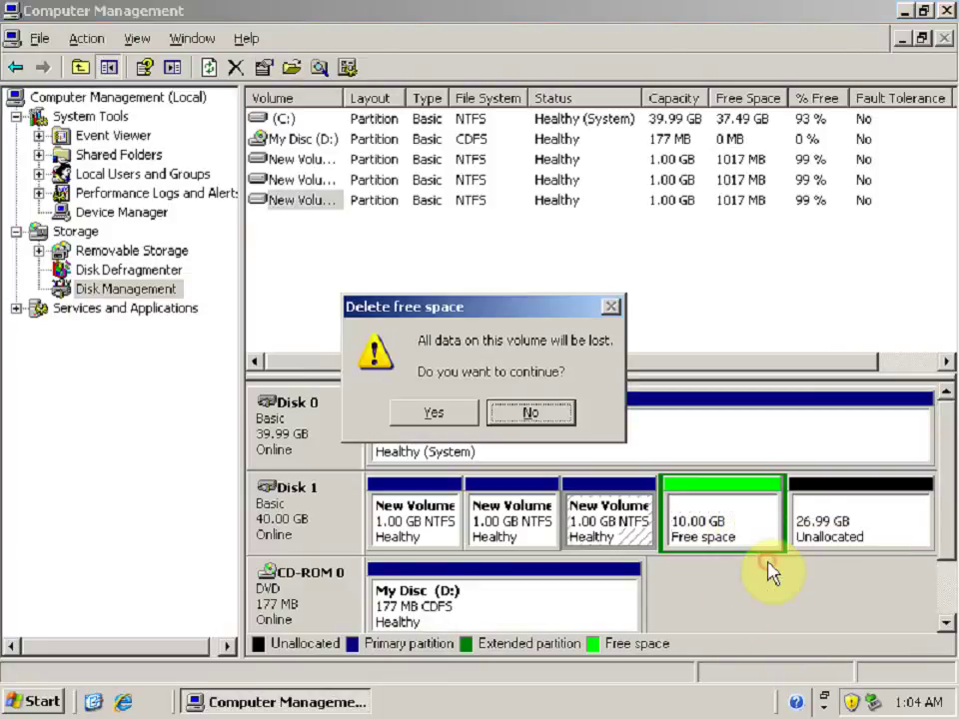
click(450, 410)
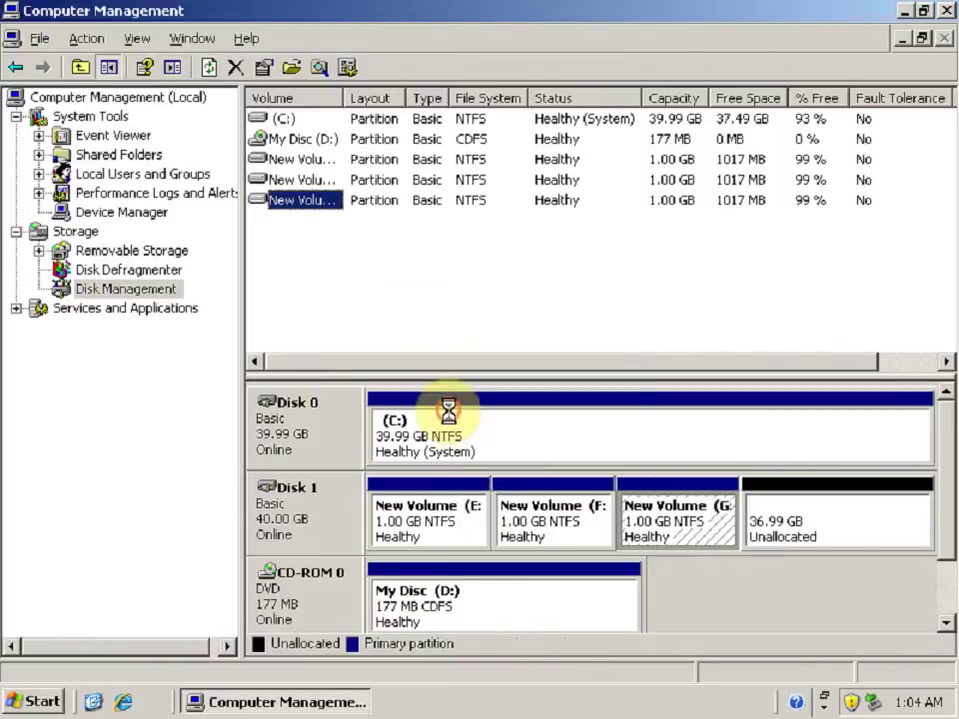
right_click(810, 540)
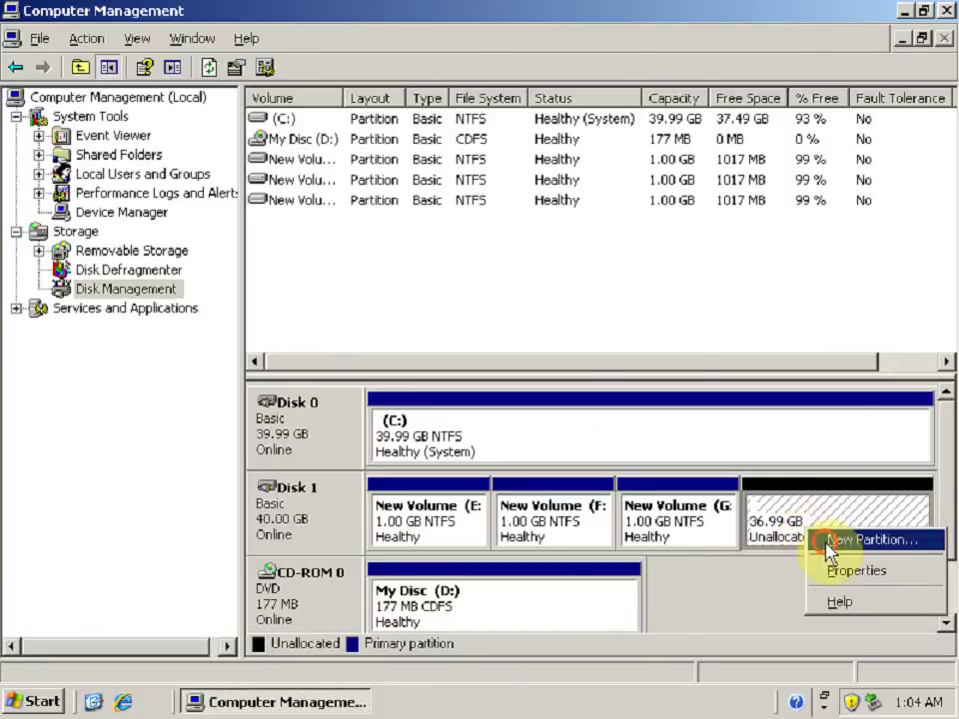
click(829, 547)
click(737, 550)
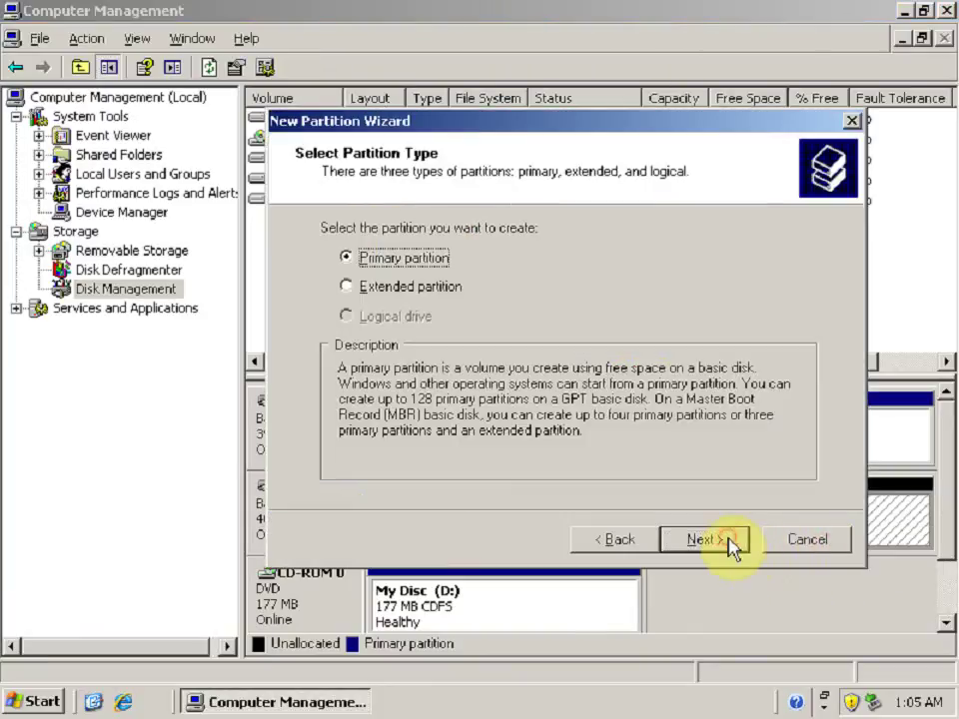
click(441, 290)
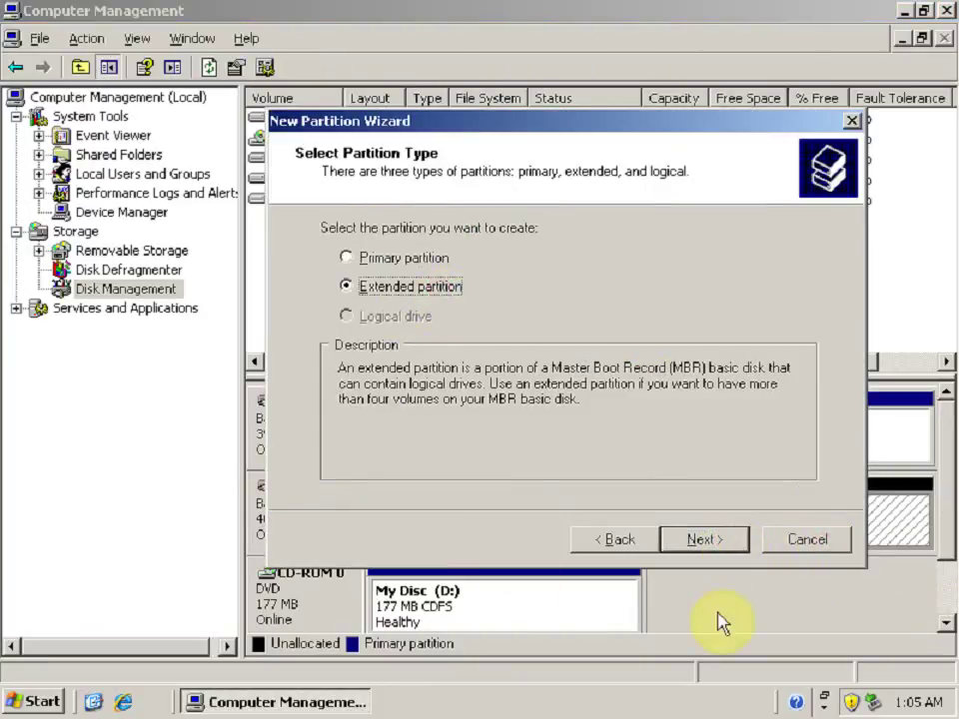
click(692, 542)
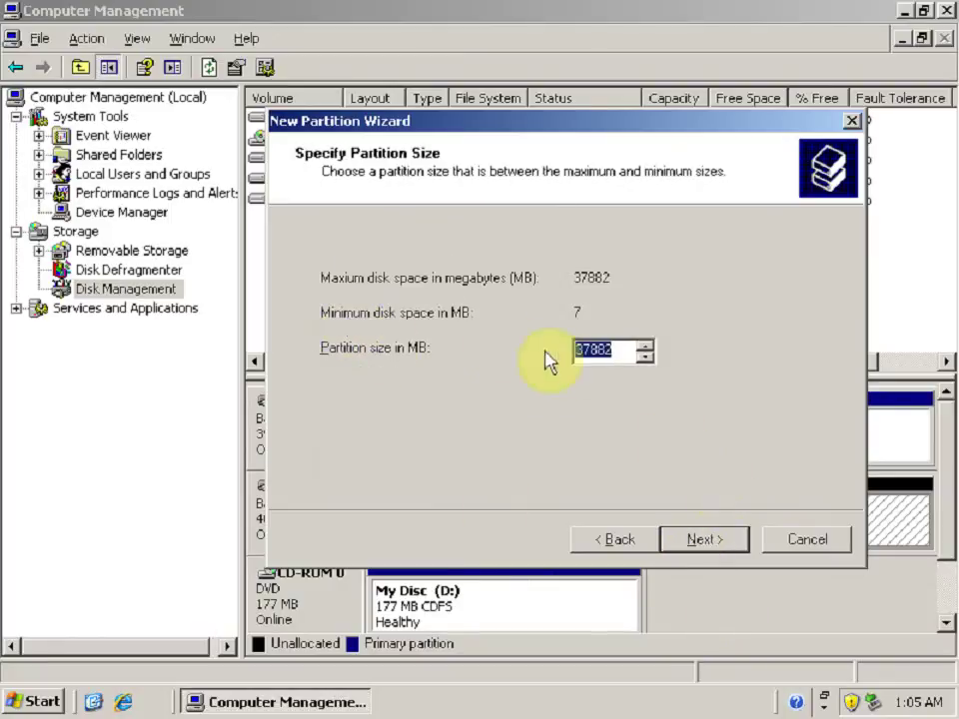
click(706, 541)
click(705, 541)
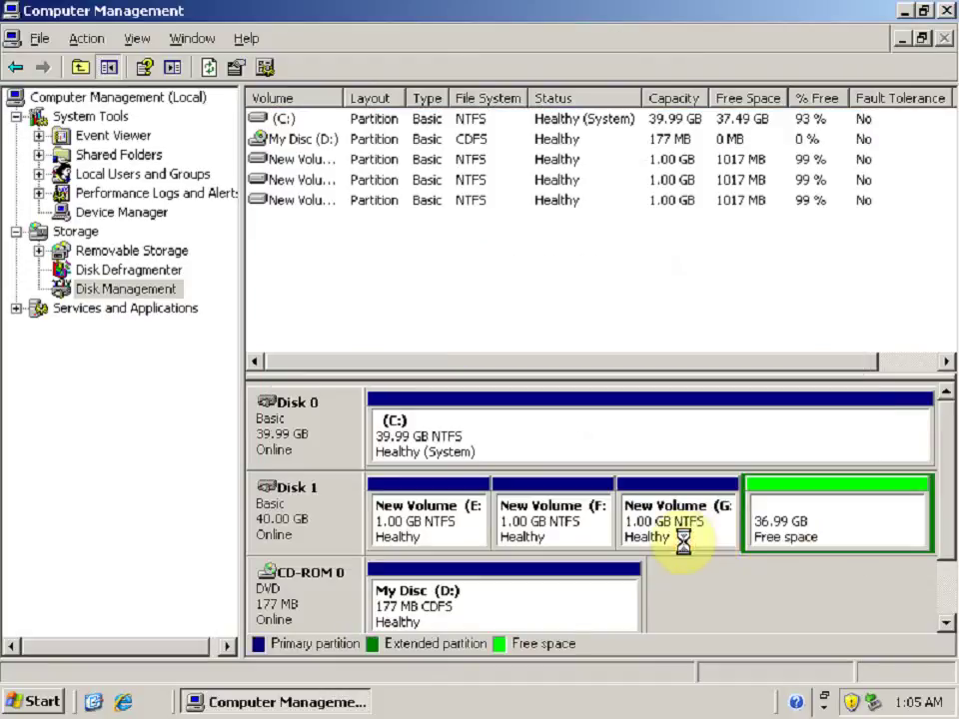
- Check Disk 1's existing volumes and select the extended partition's free space
click(840, 521)
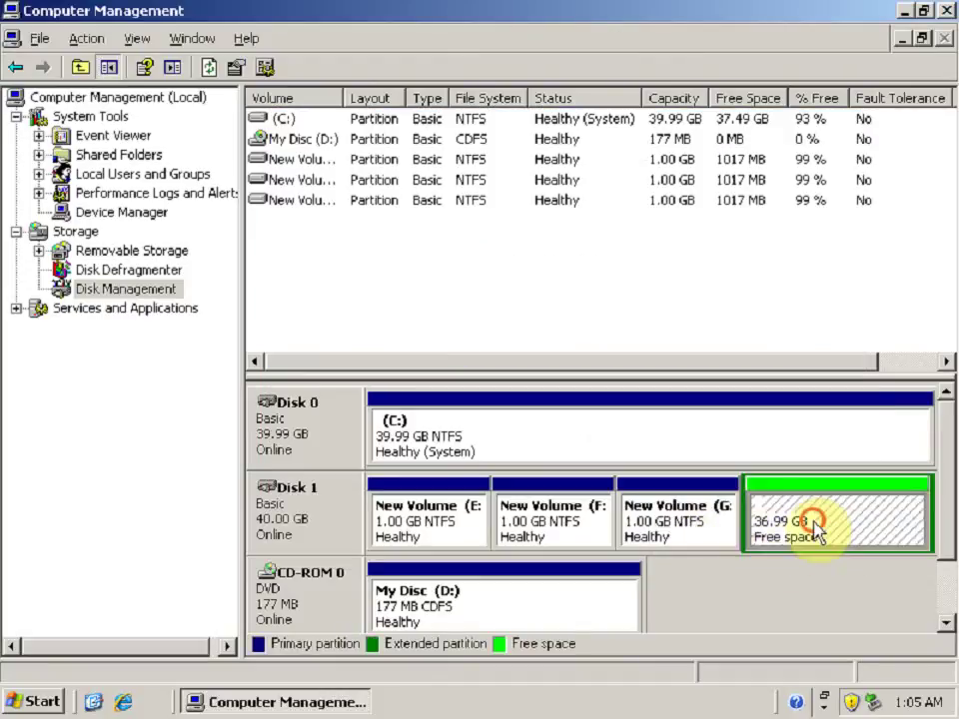
click(439, 526)
click(568, 524)
click(663, 535)
click(800, 519)
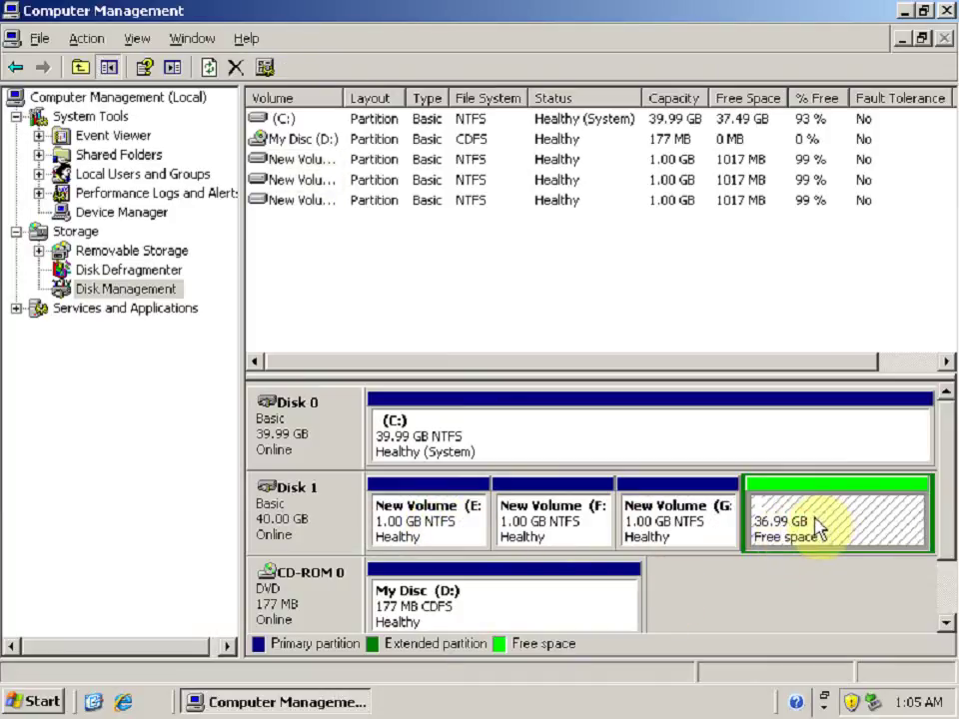
- Create a 1024 MB logical drive H: in the free space, NTFS with quick format
right_click(819, 528)
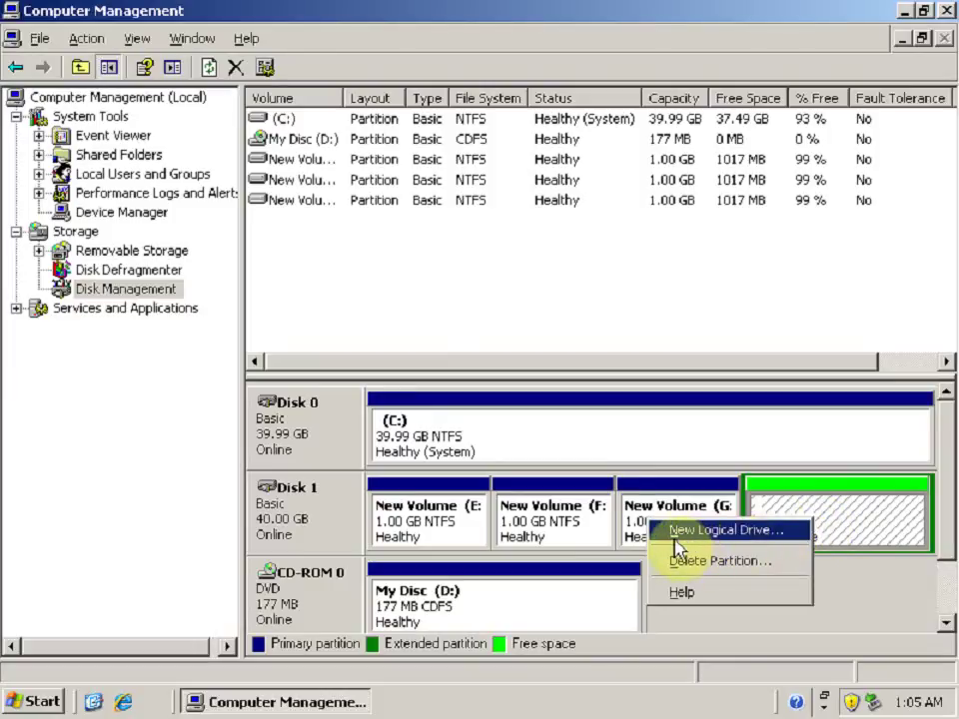
click(732, 532)
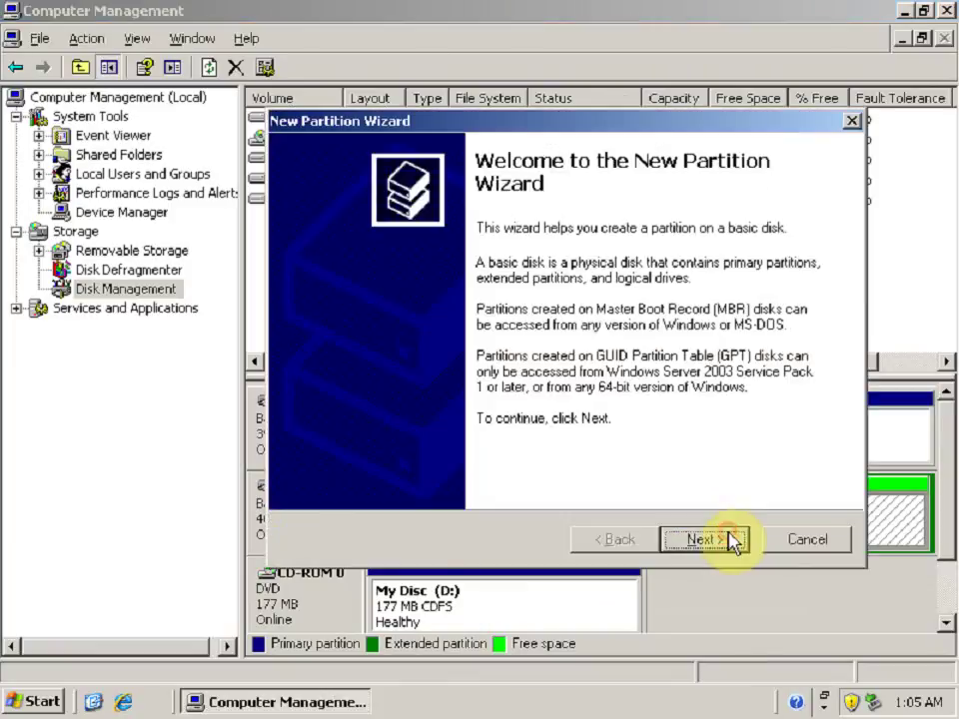
click(687, 541)
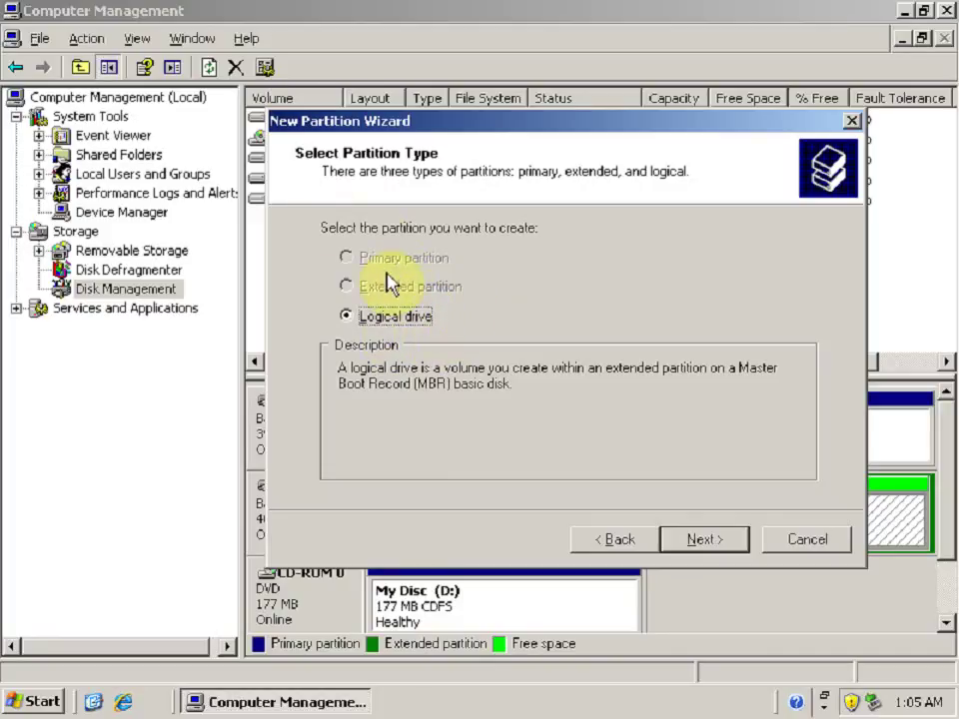
click(697, 541)
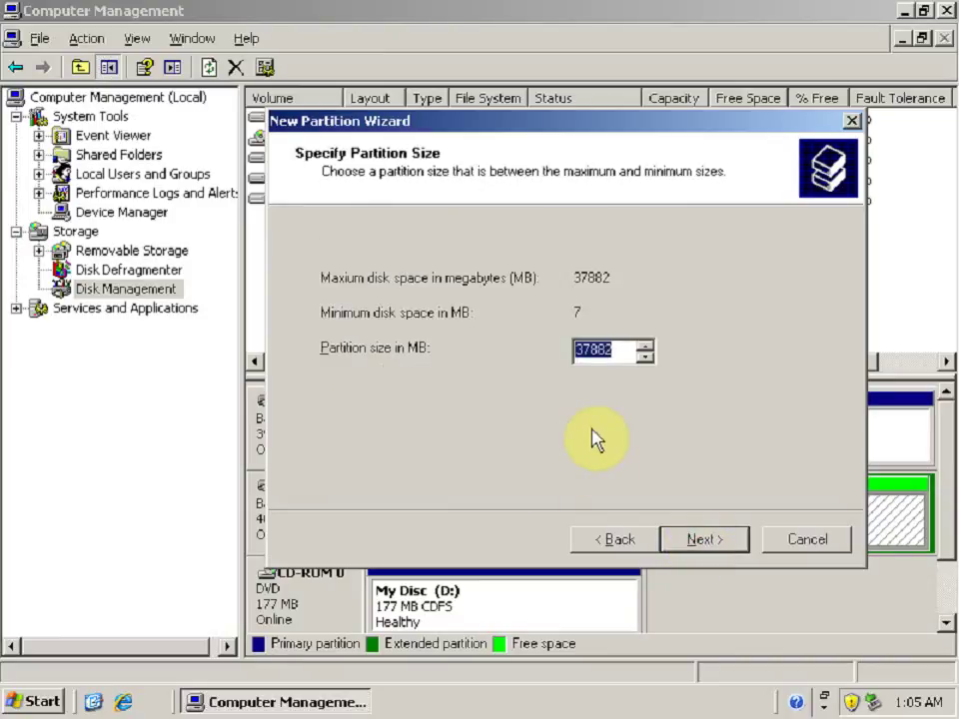
text(1024)
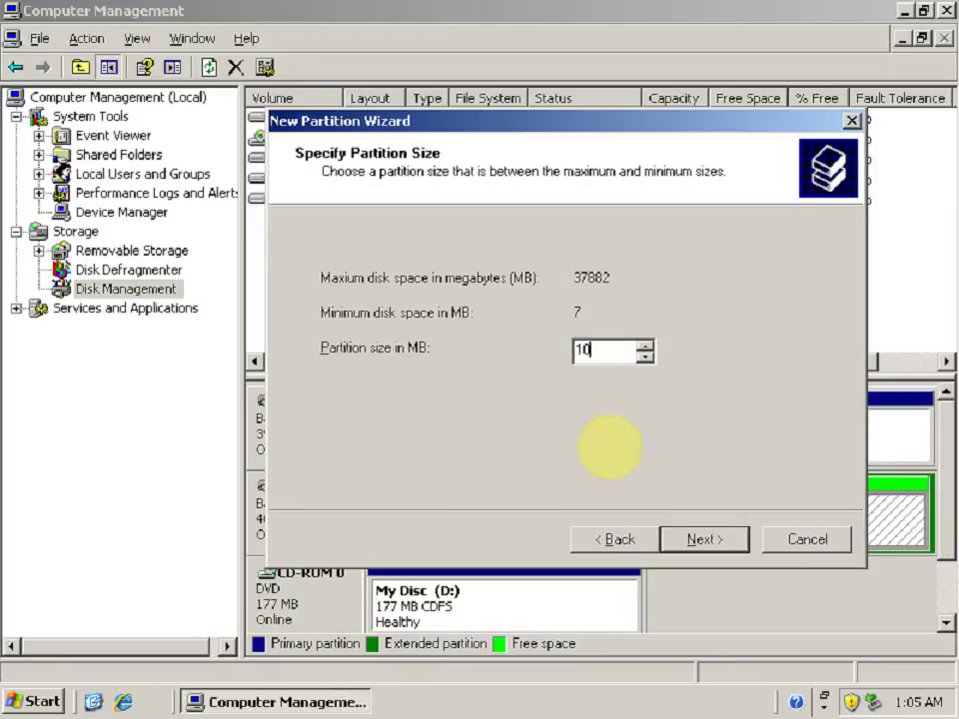
click(679, 550)
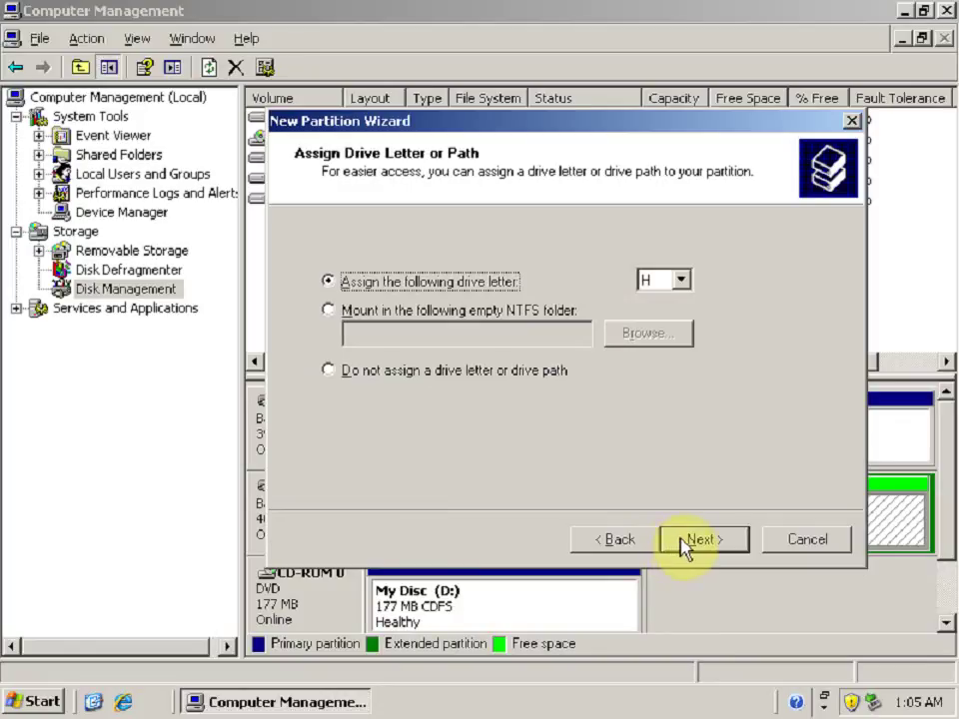
click(720, 545)
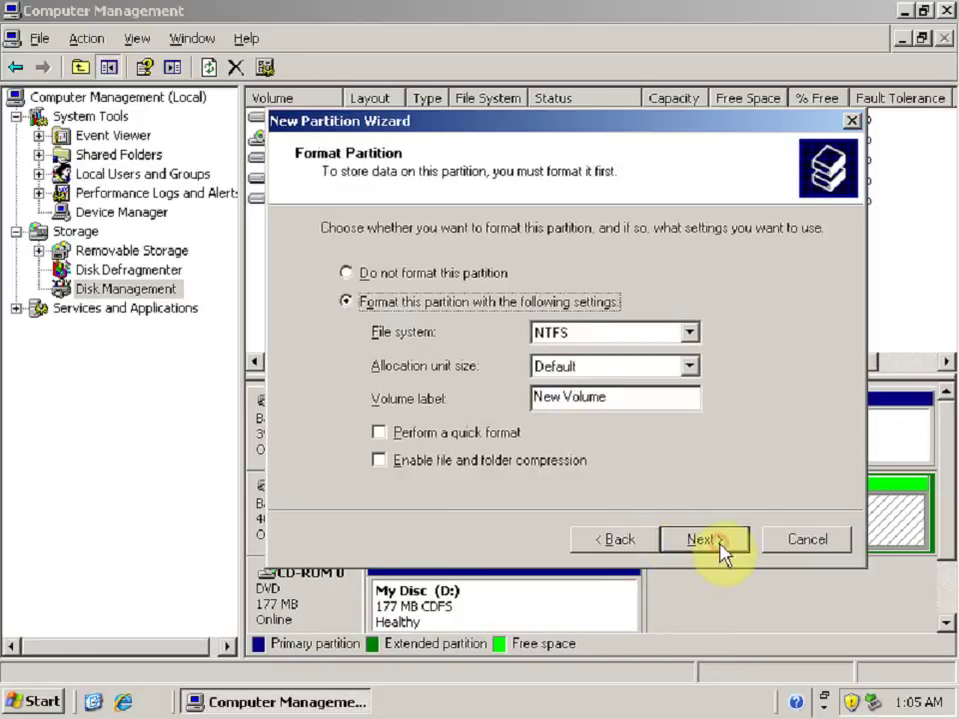
click(379, 433)
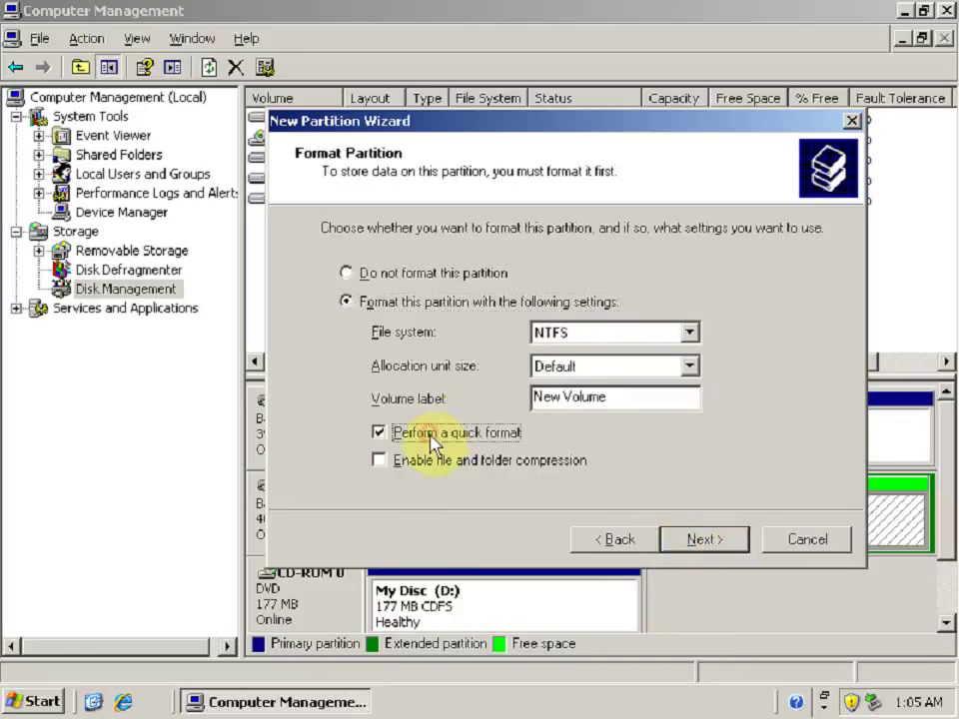
click(703, 543)
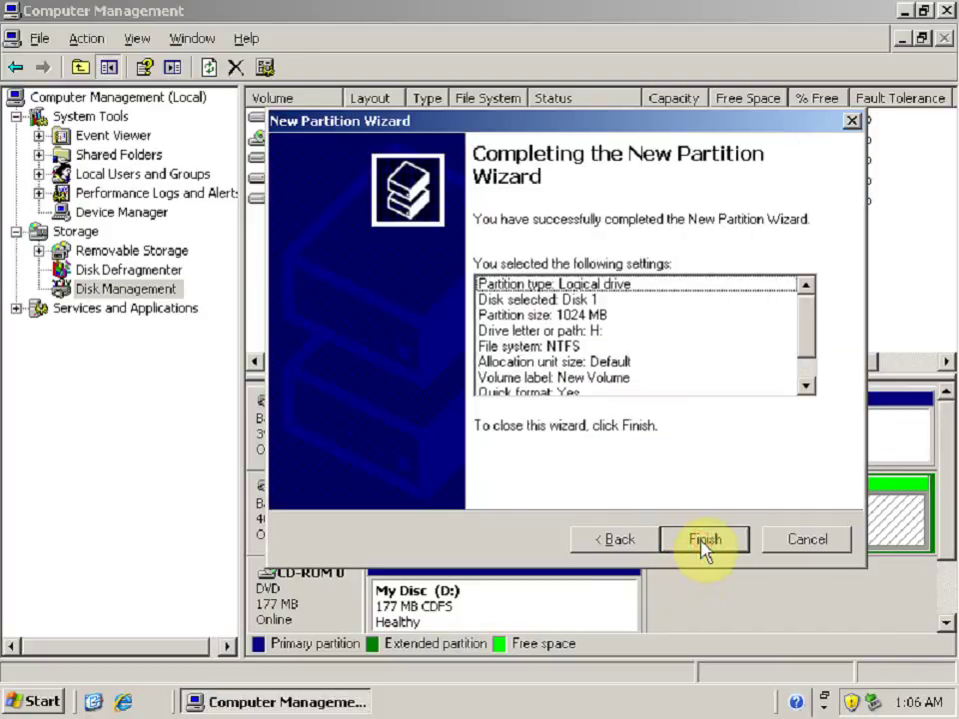
click(705, 543)
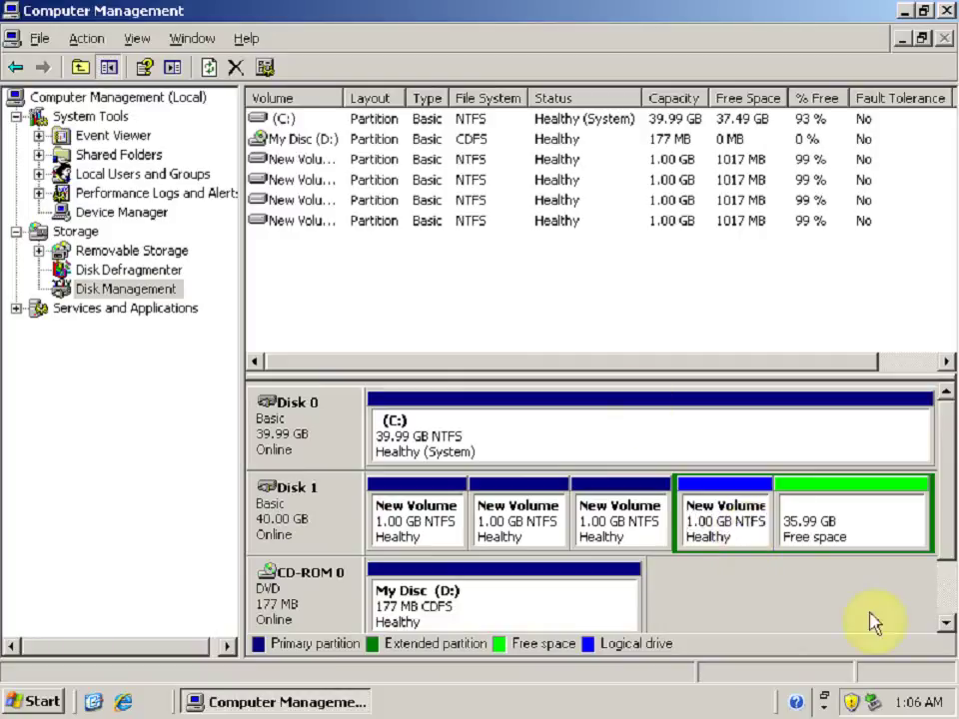
- Start a second 1 GB logical drive in the extended partition's remaining free space
click(739, 537)
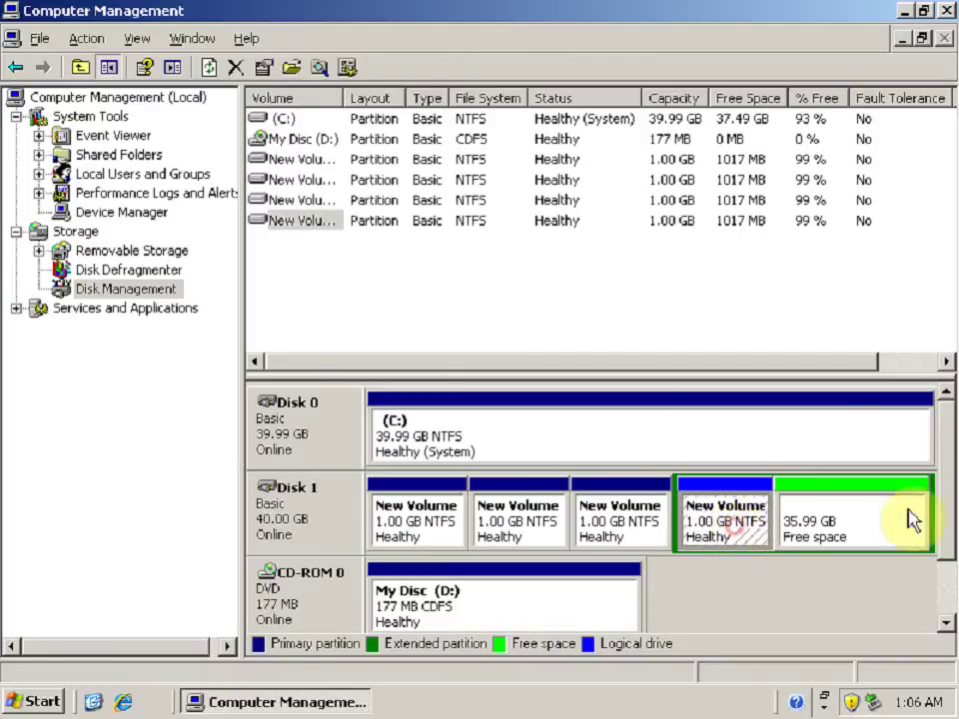
right_click(805, 531)
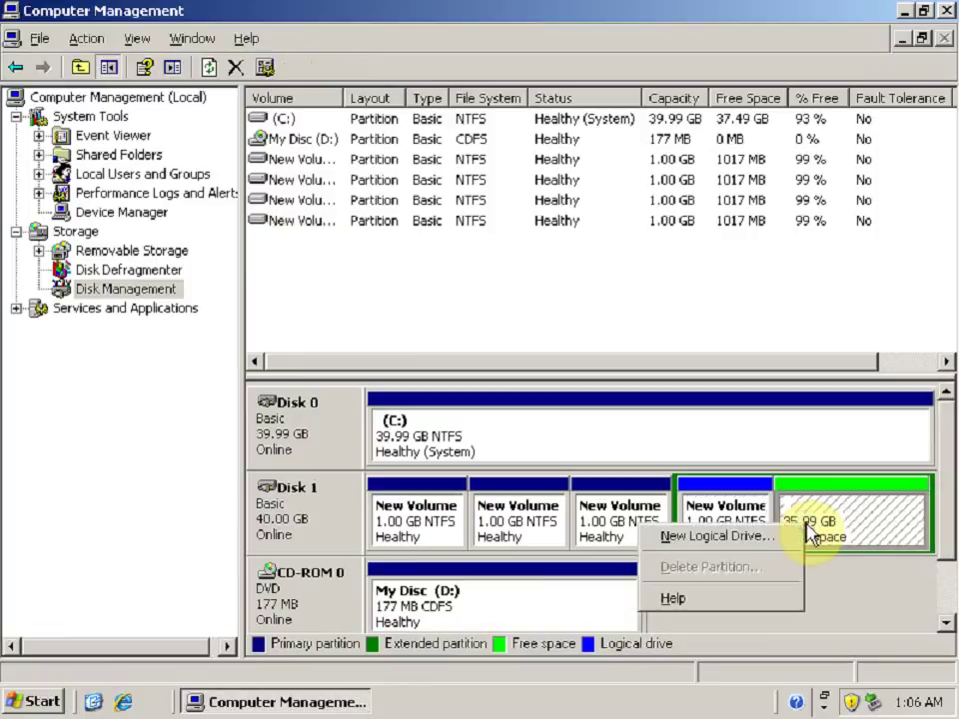
click(720, 539)
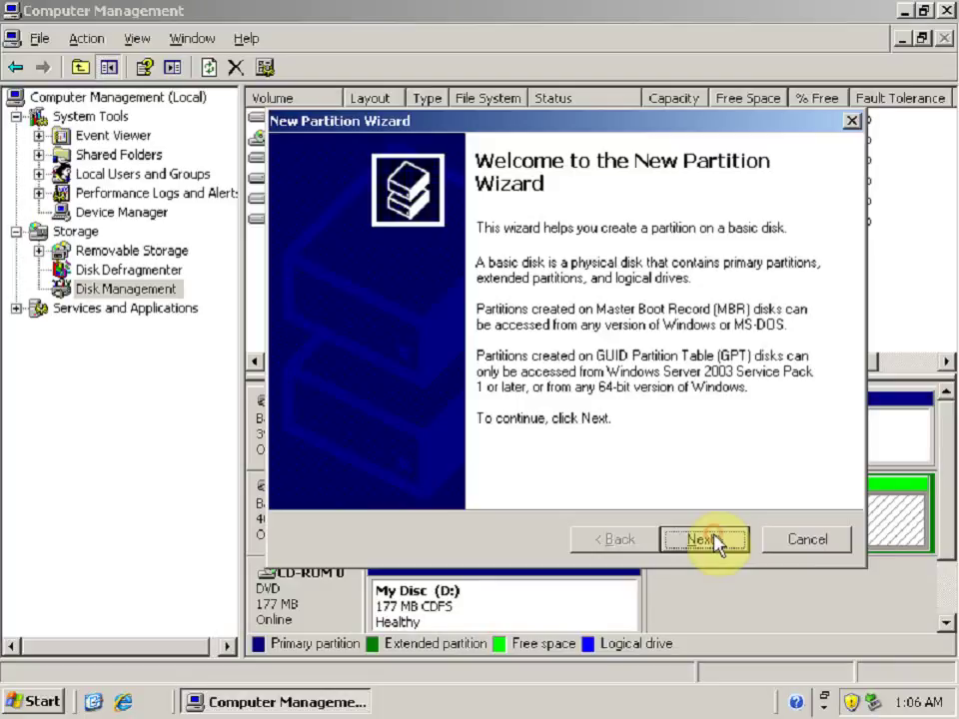
click(718, 541)
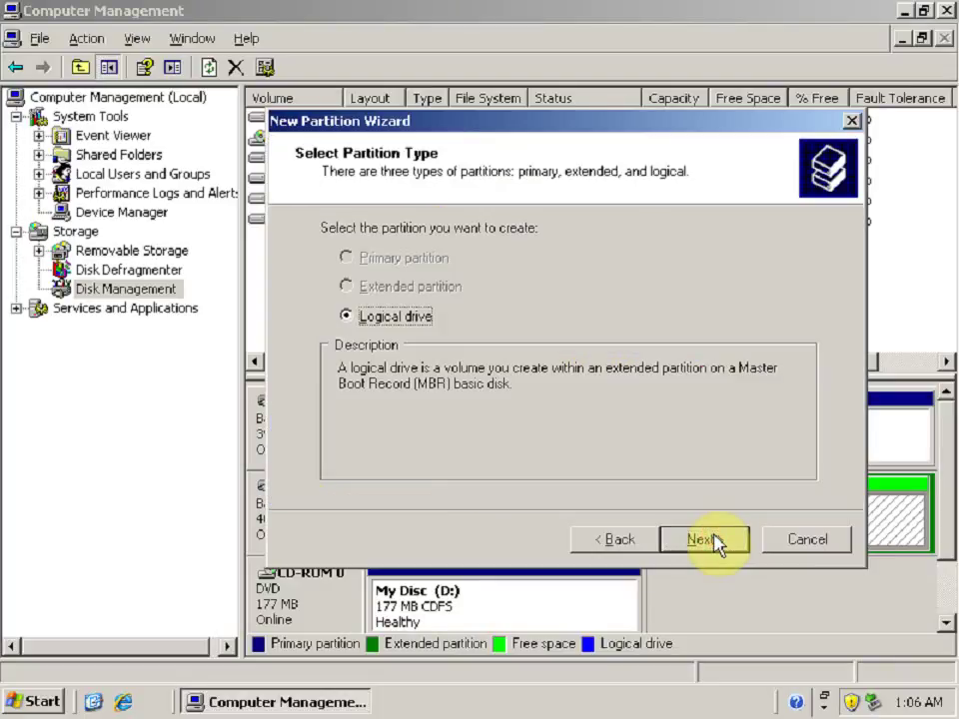
click(711, 539)
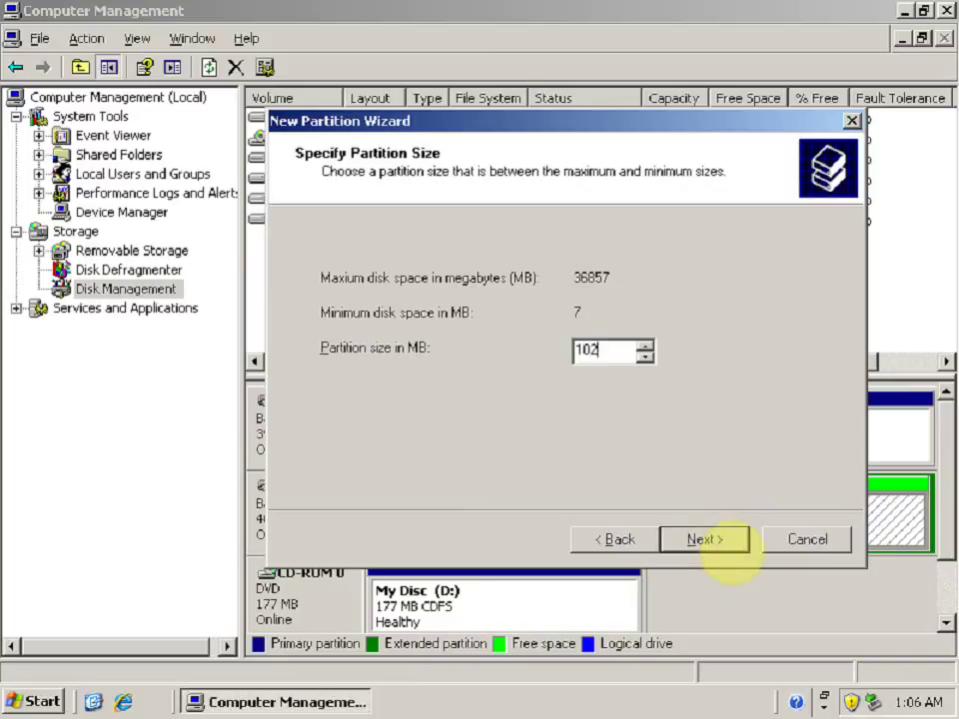
click(707, 536)
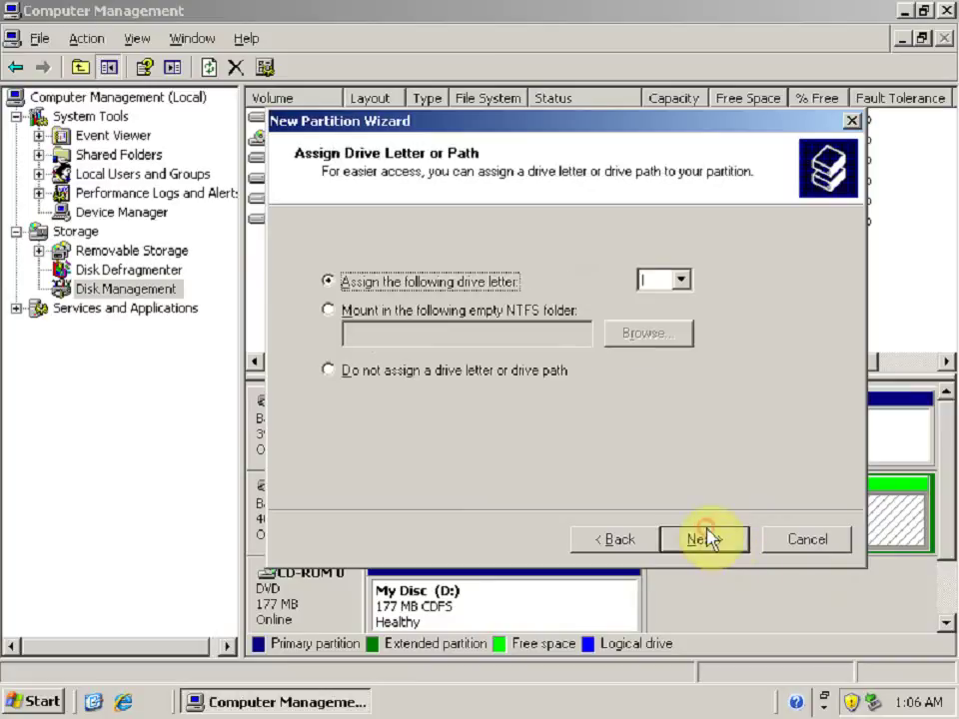
- Assign drive letter I, enable quick NTFS formatting, and finish the second logical drive
click(693, 283)
click(667, 320)
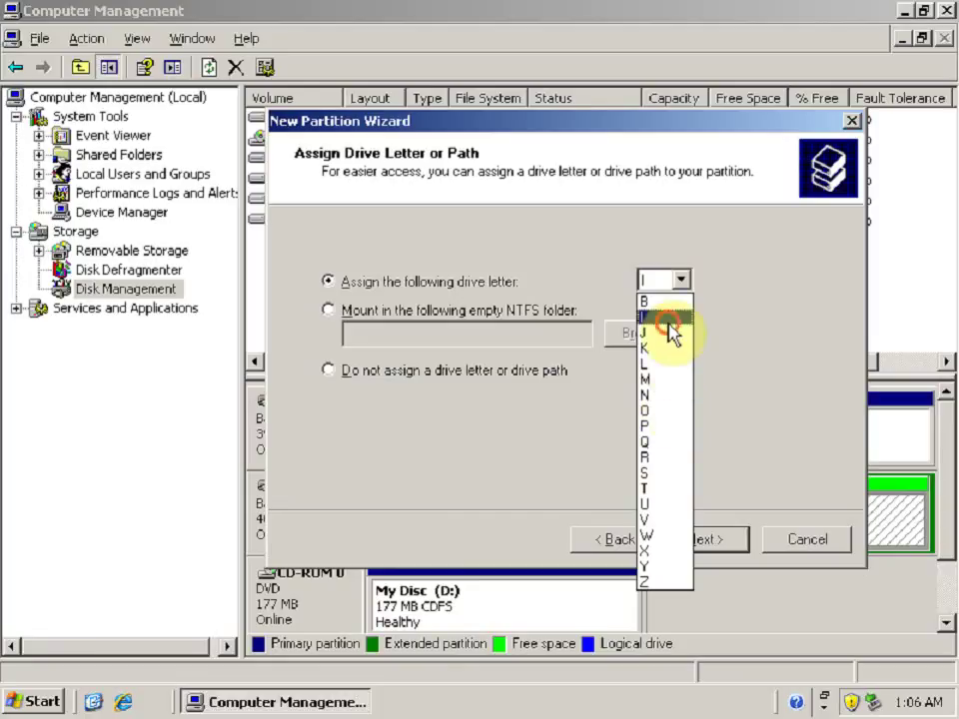
click(704, 544)
click(440, 436)
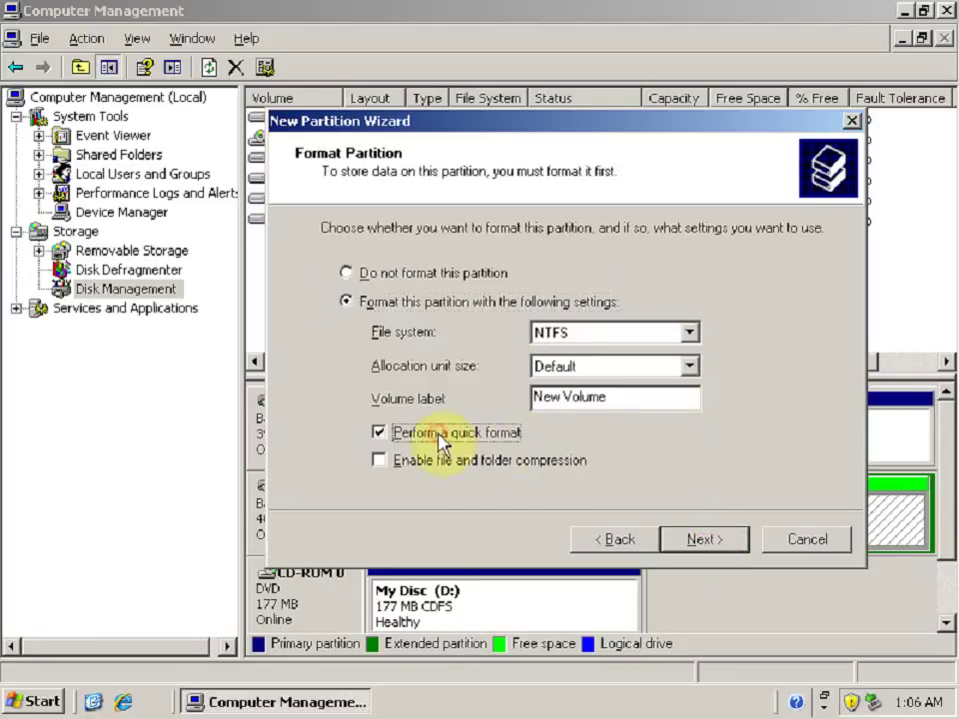
click(704, 541)
click(705, 541)
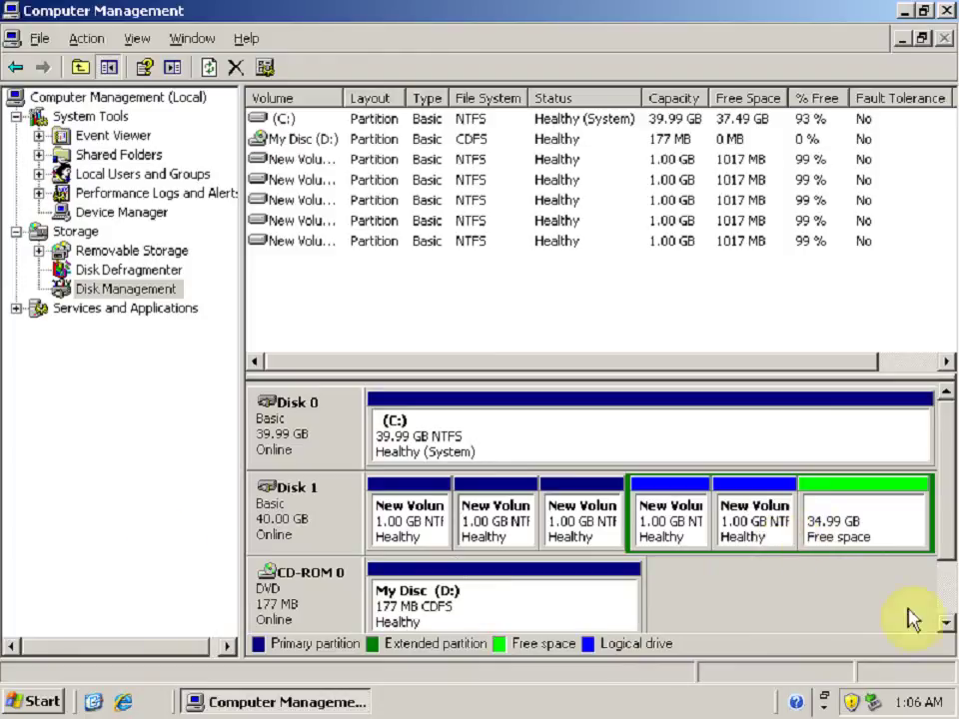
right_click(827, 528)
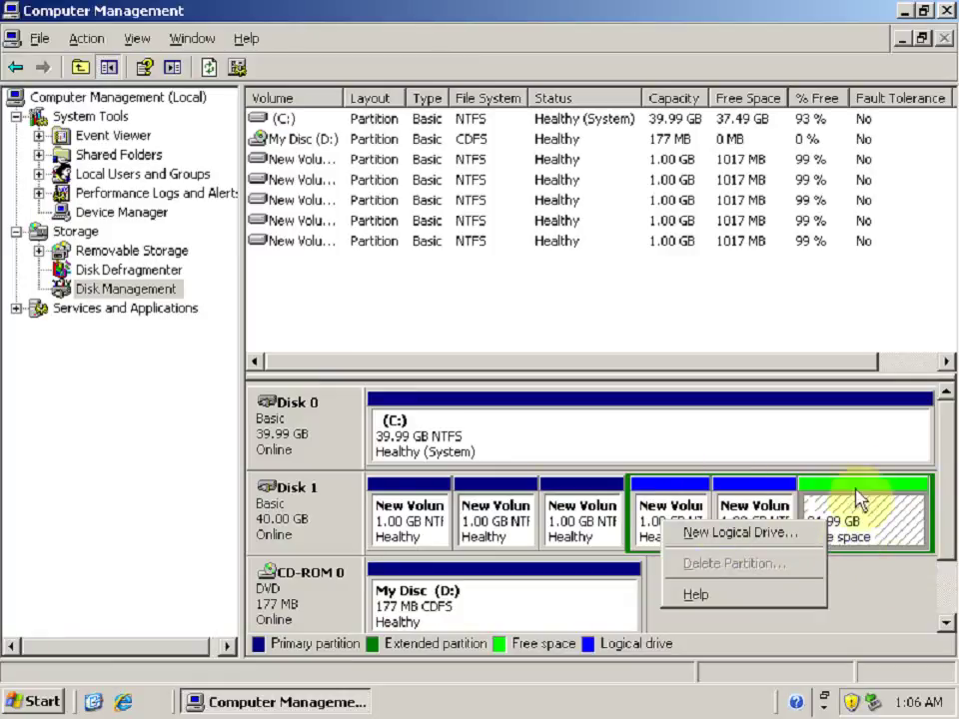
click(872, 520)
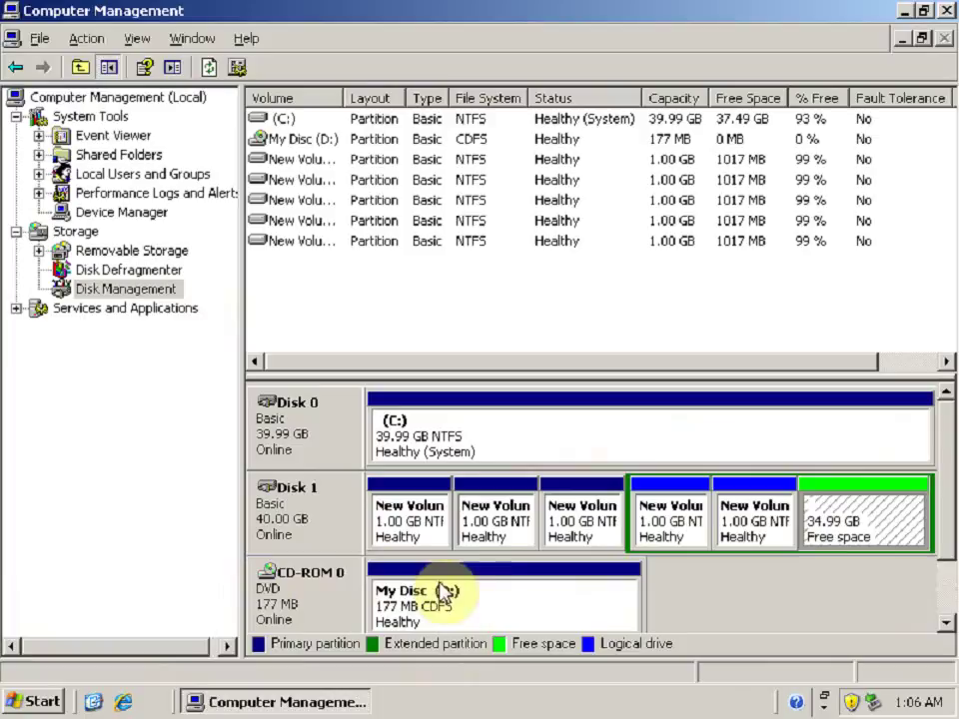
click(434, 523)
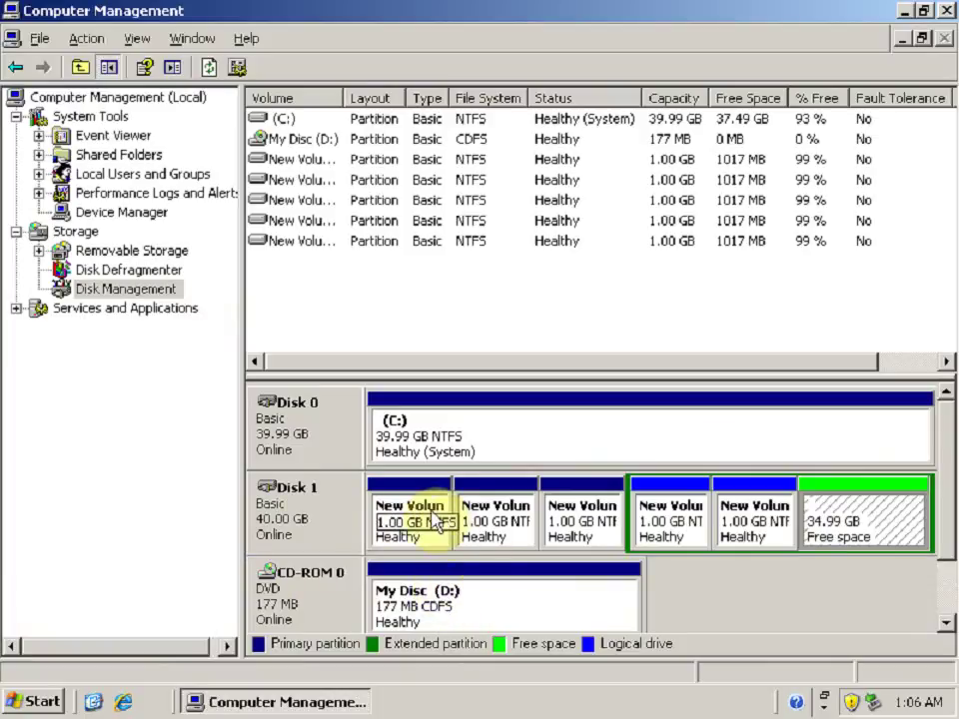
click(508, 526)
click(604, 537)
click(671, 540)
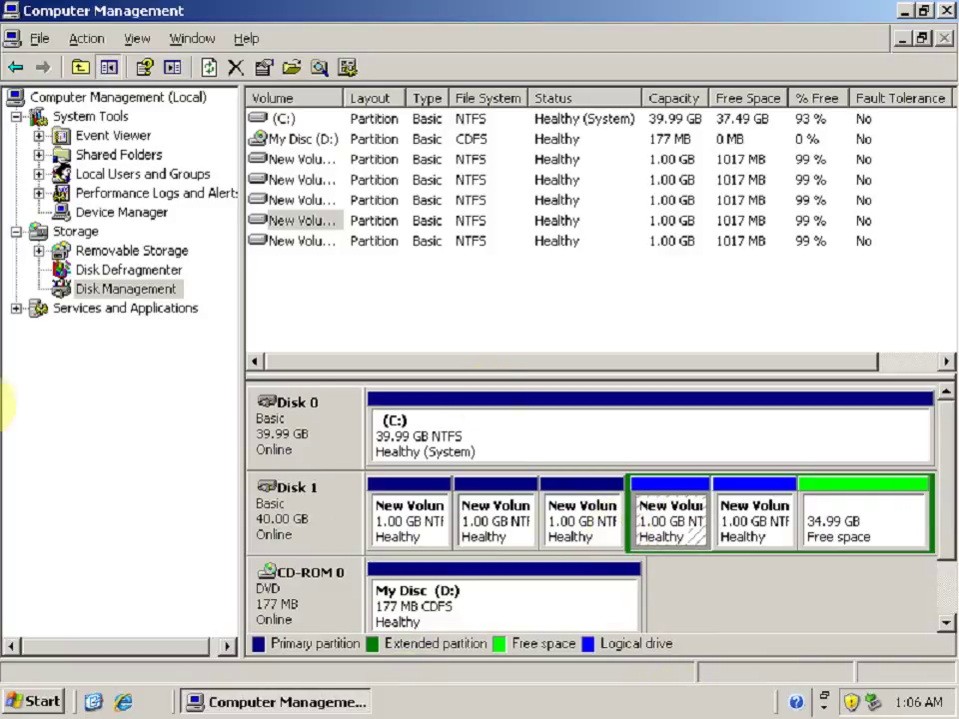
click(589, 542)
click(684, 544)
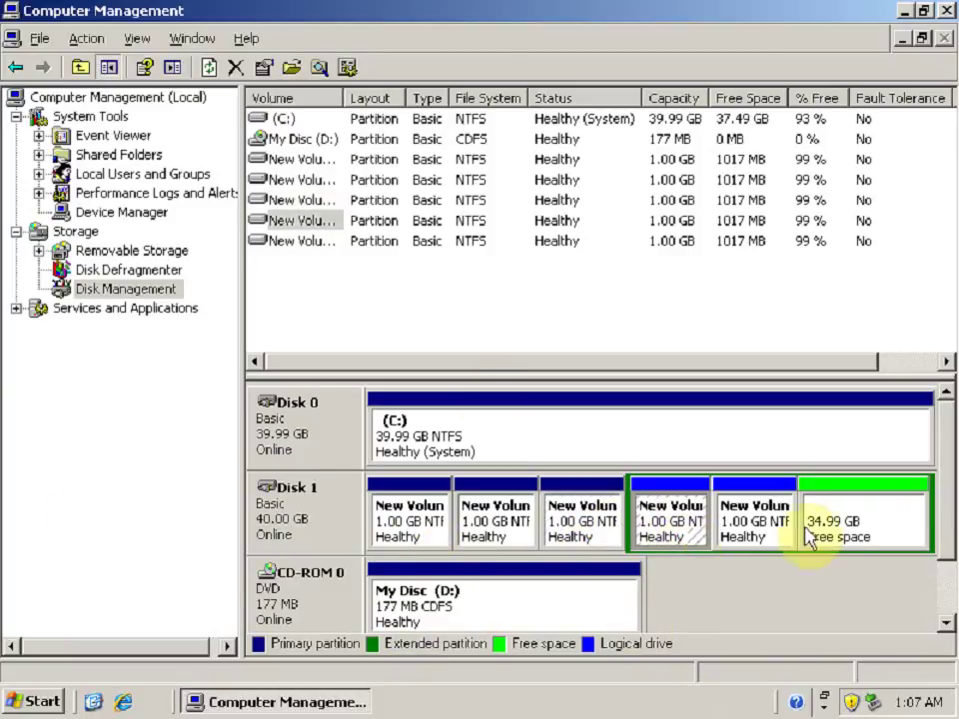